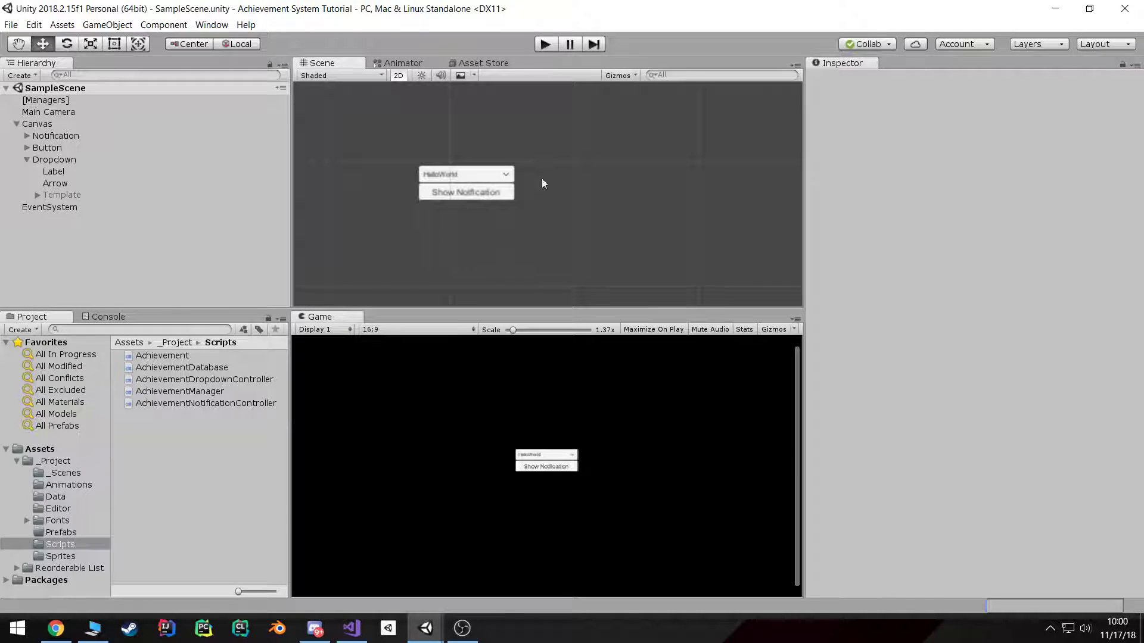
Add a Scroll View as a child of the Canvas
middle_drag(766, 136, 759, 137)
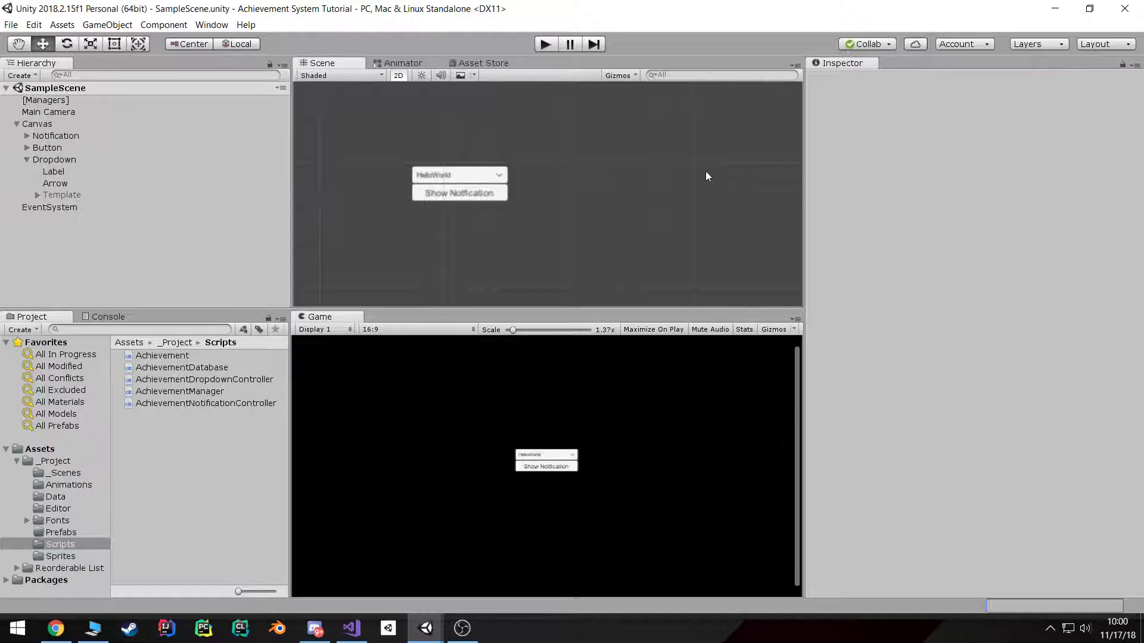
middle_drag(655, 191, 600, 176)
click(27, 159)
right_click(52, 123)
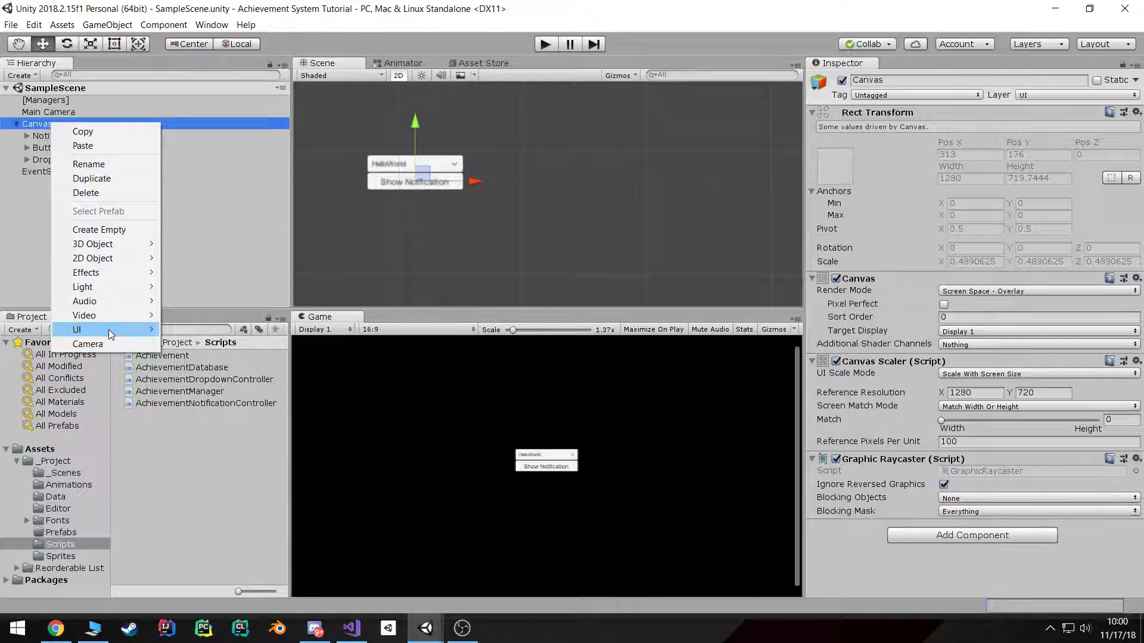
mouse_move(109, 330)
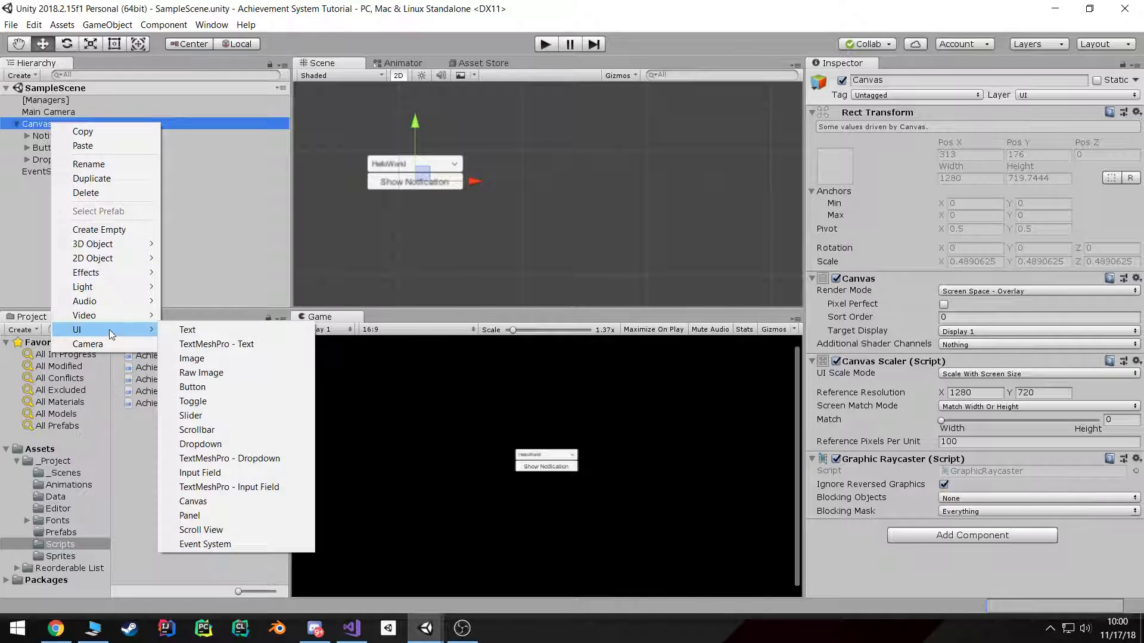
click(252, 529)
Size the Scroll View to 350 by 250 and move it right of the dropdown, to Pos X 278
drag(520, 160, 609, 165)
text(350)
key(Tab)
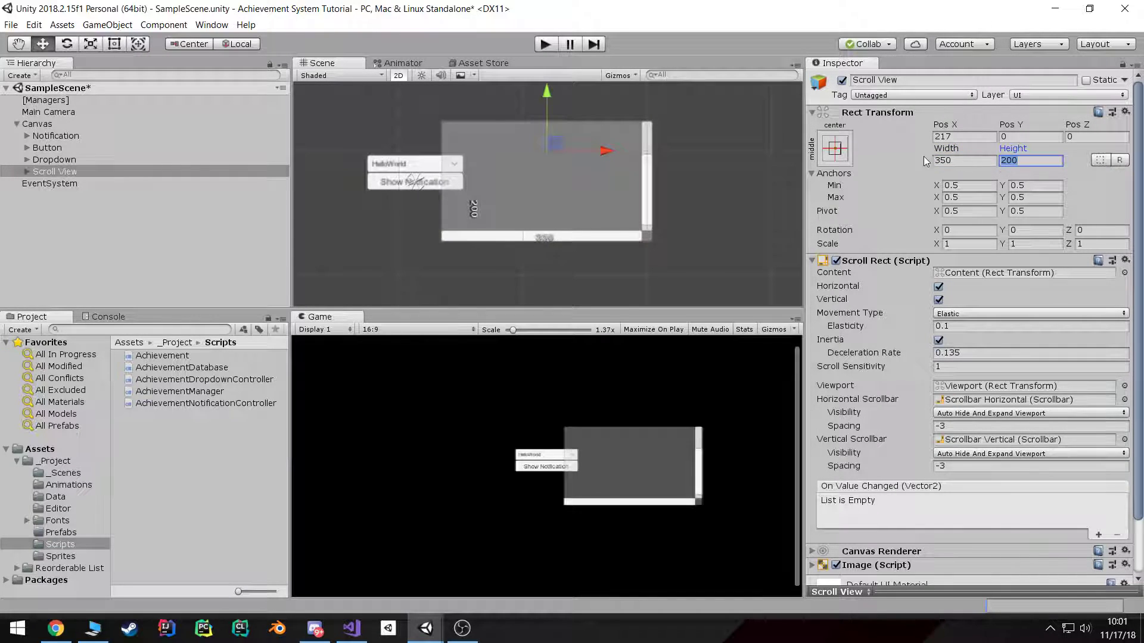
text(250)
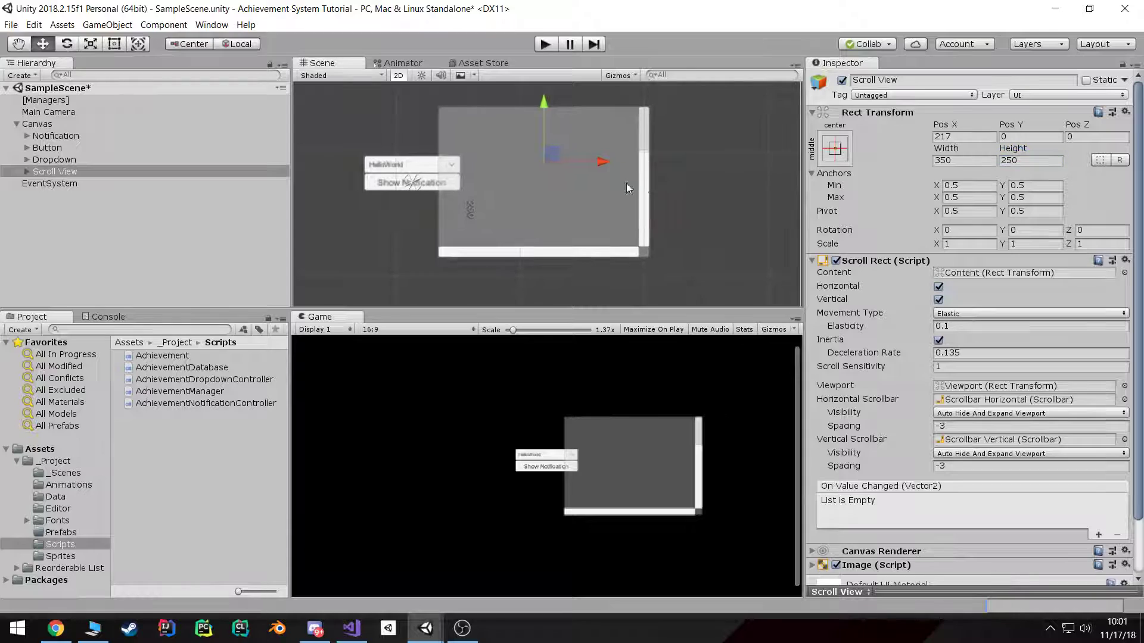
drag(587, 162, 624, 161)
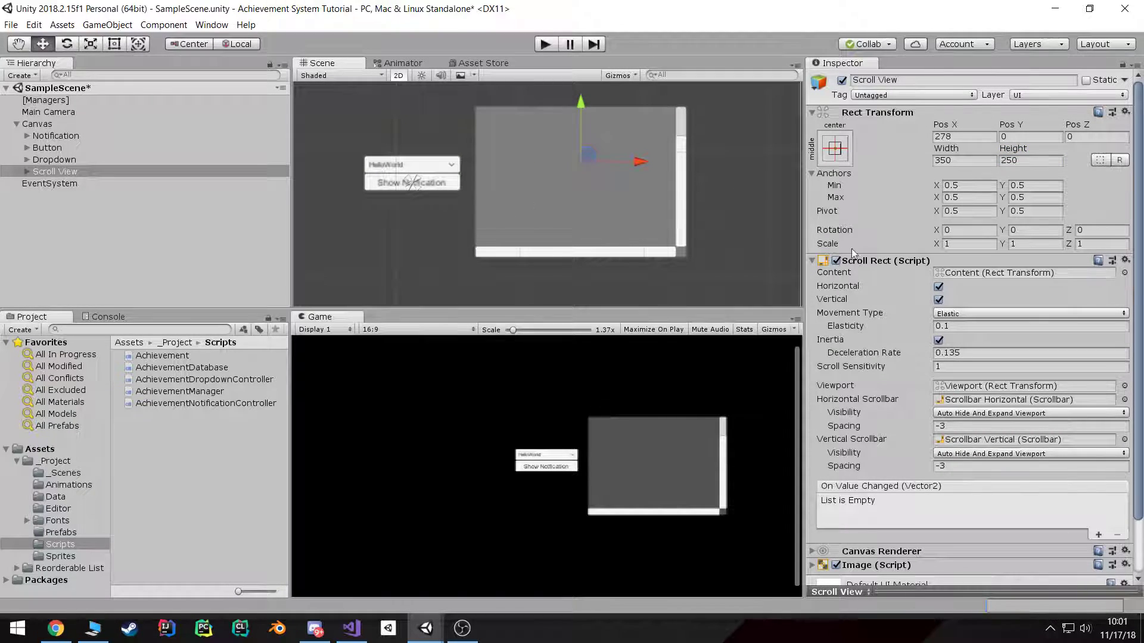
Turn off horizontal scrolling, set Horizontal Scrollbar to None, and delete Scrollbar Horizontal
click(938, 286)
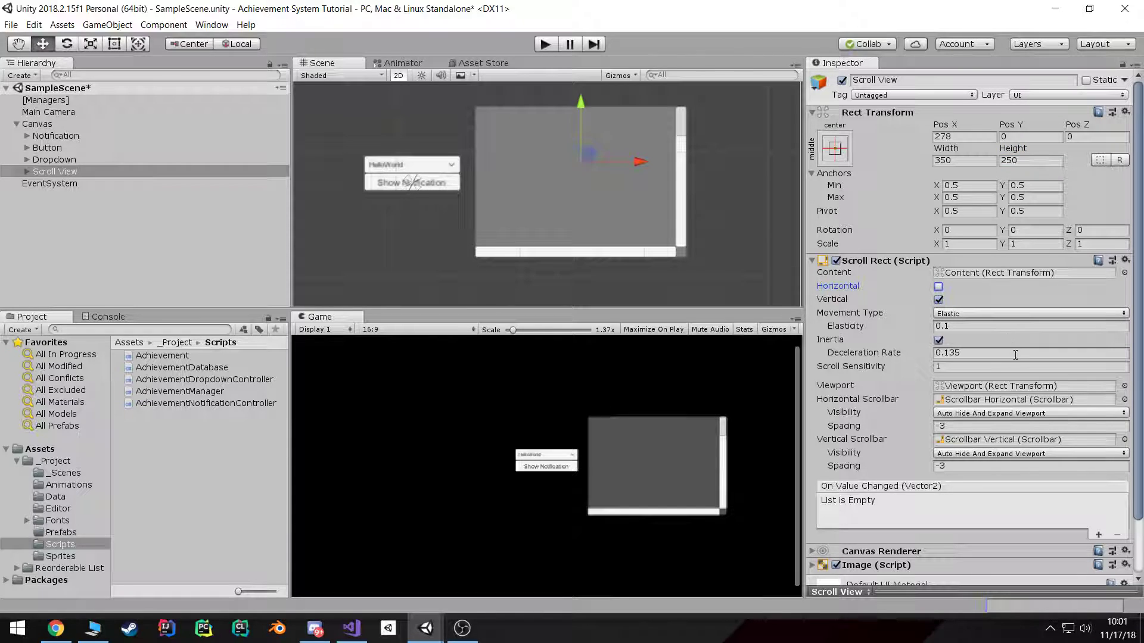
click(1124, 400)
double_click(66, 62)
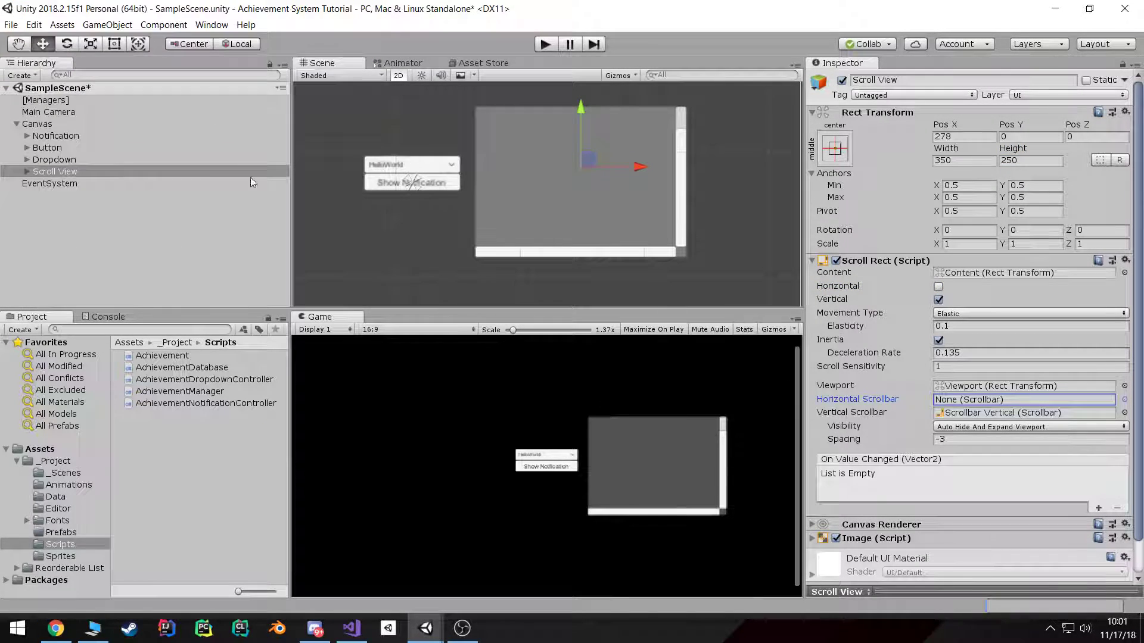
click(31, 169)
click(26, 172)
click(75, 197)
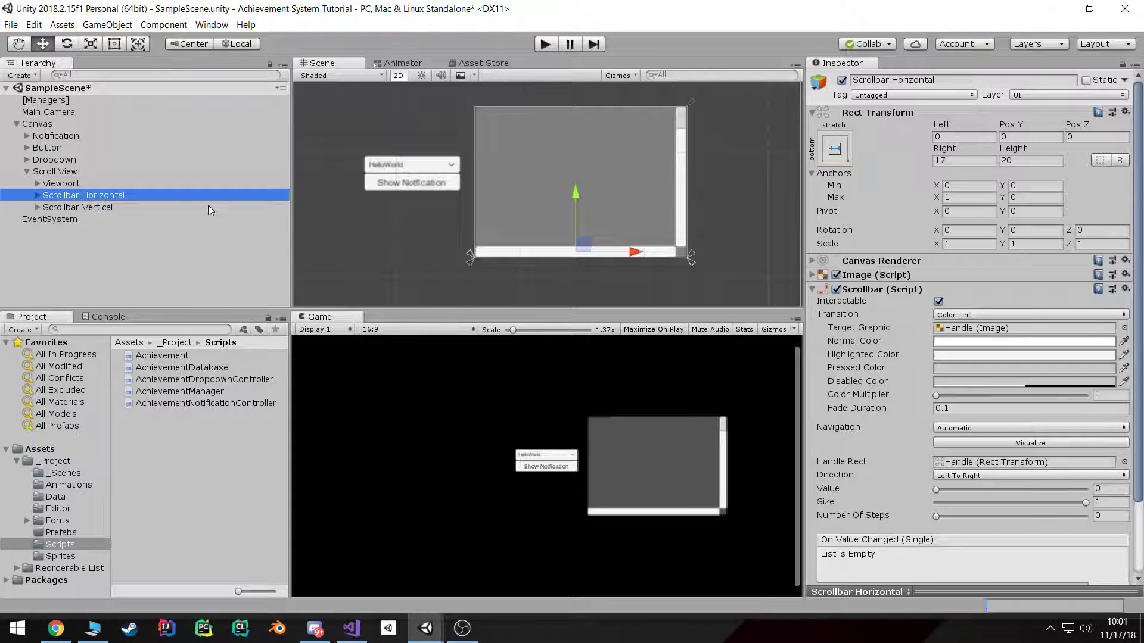
key(Delete)
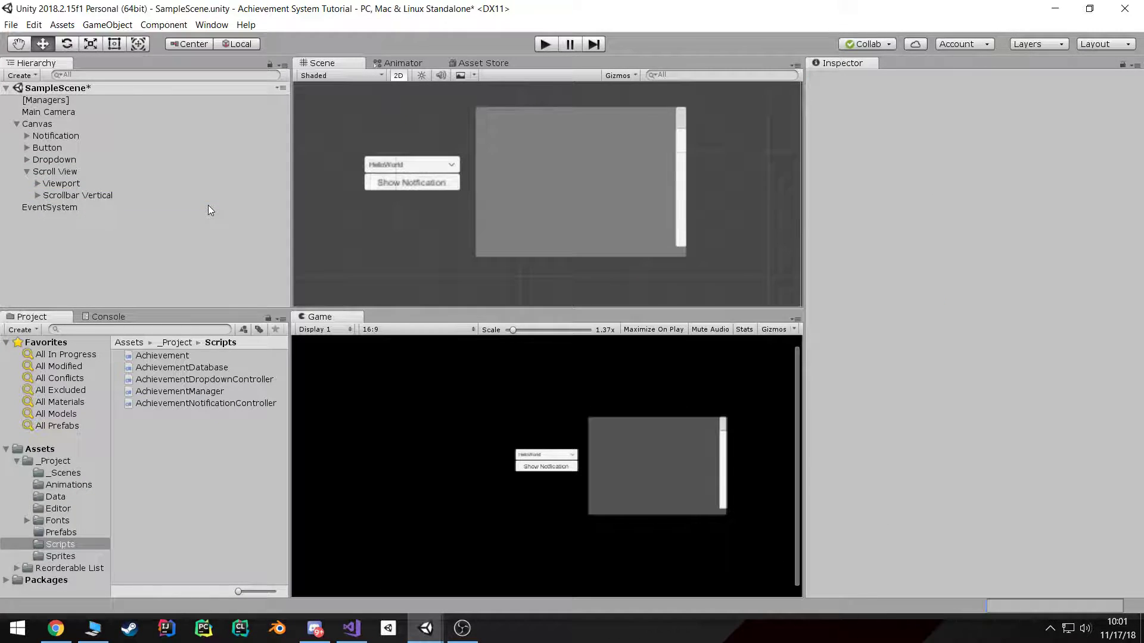
Set Scrollbar Vertical's Bottom offset to 0 so it spans the full height
click(107, 195)
click(1024, 161)
text(0)
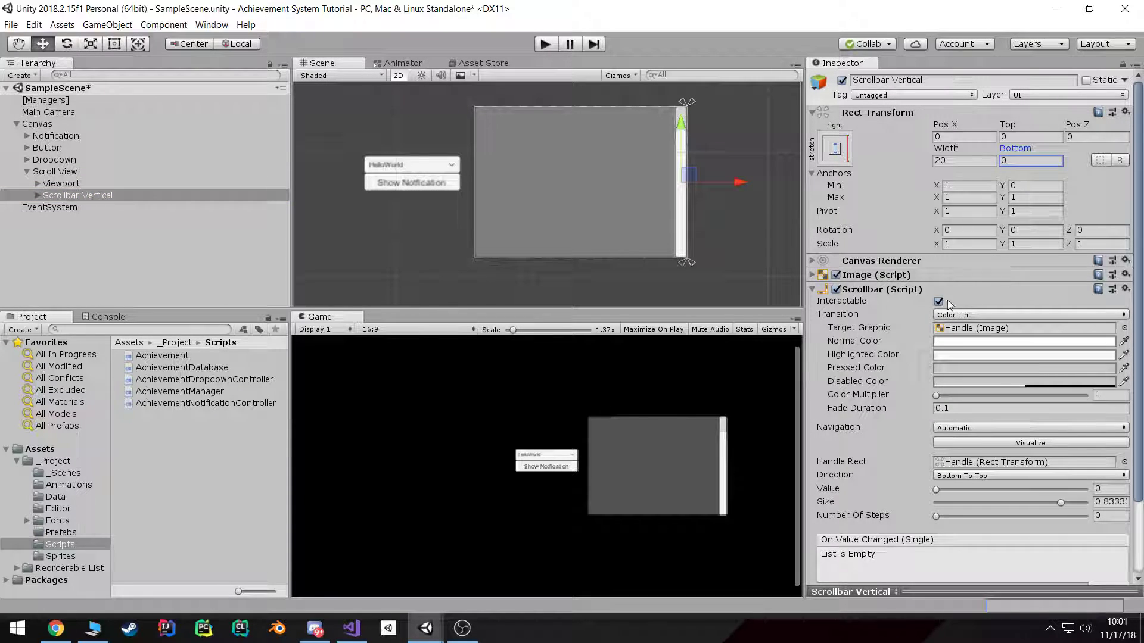
middle_drag(620, 199, 616, 189)
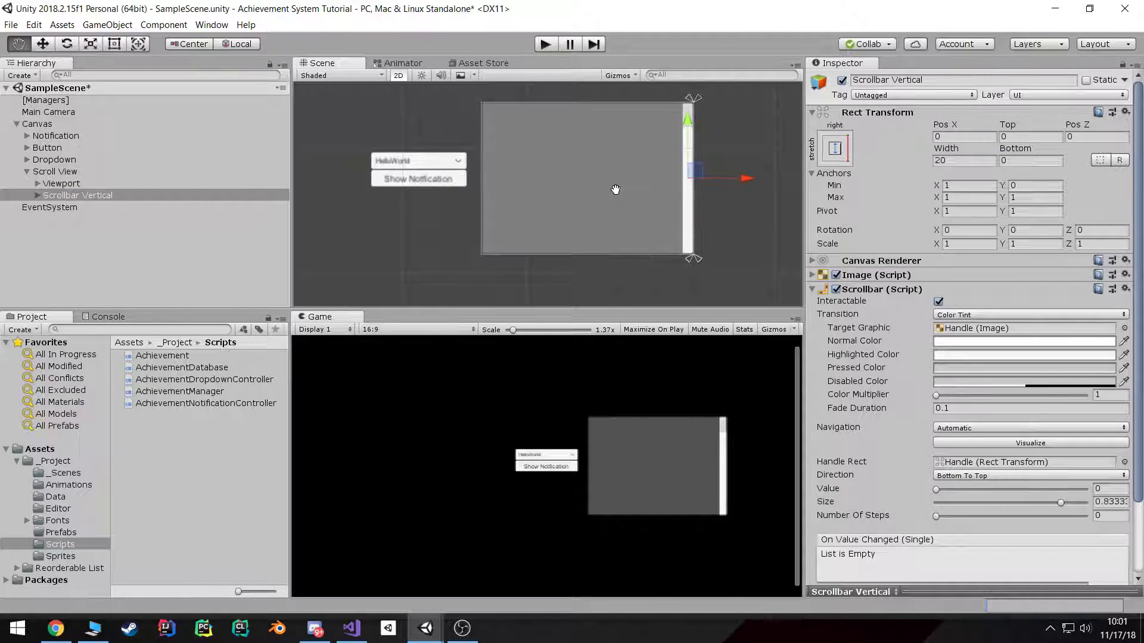
click(37, 195)
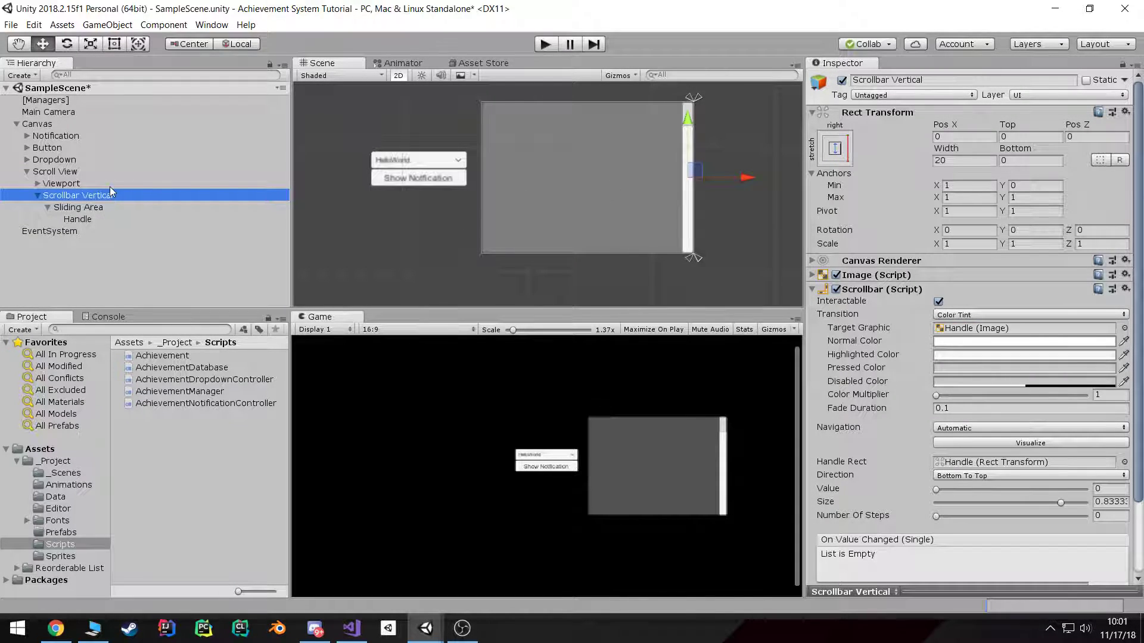
Add a Vertical Layout Group to the scroll view's Content object
click(60, 184)
click(37, 183)
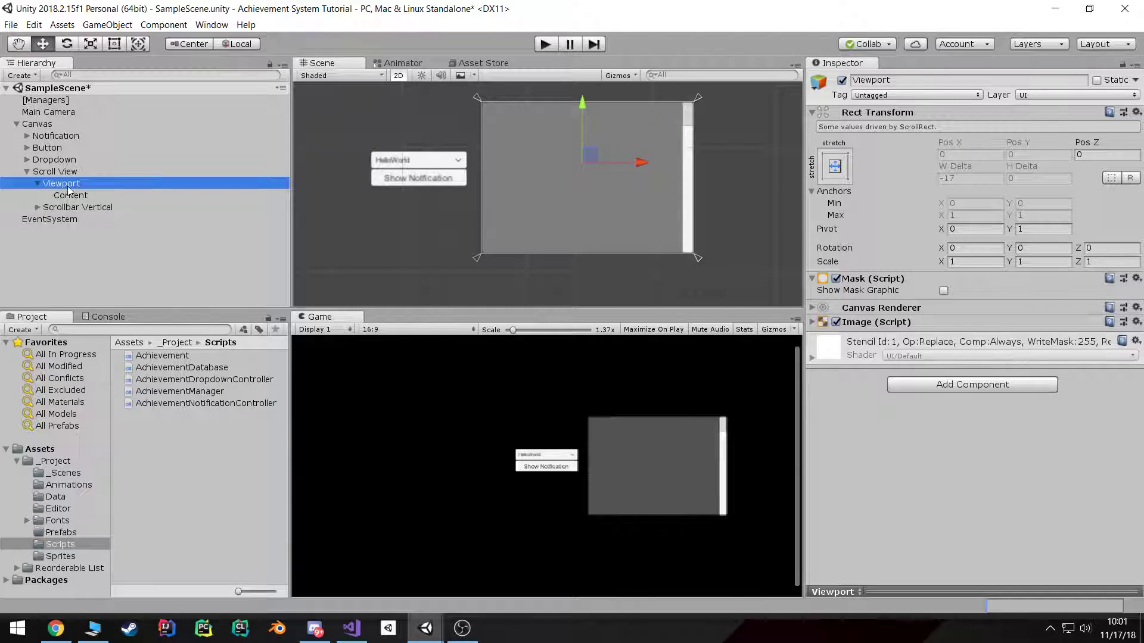
click(182, 193)
middle_drag(763, 163, 753, 165)
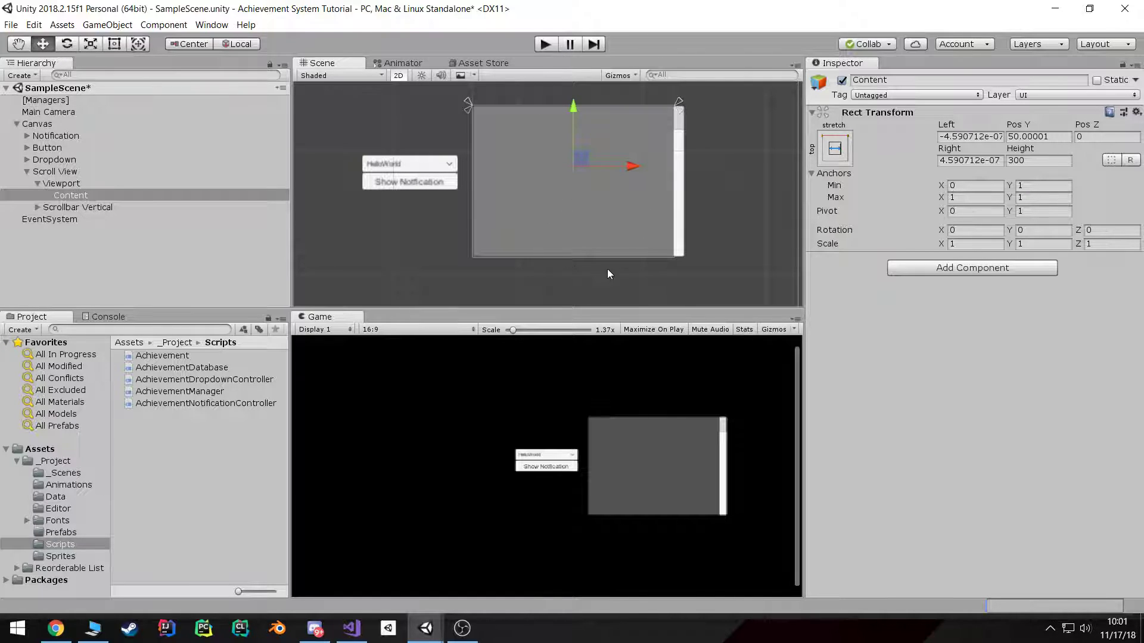
click(1010, 273)
text(ver)
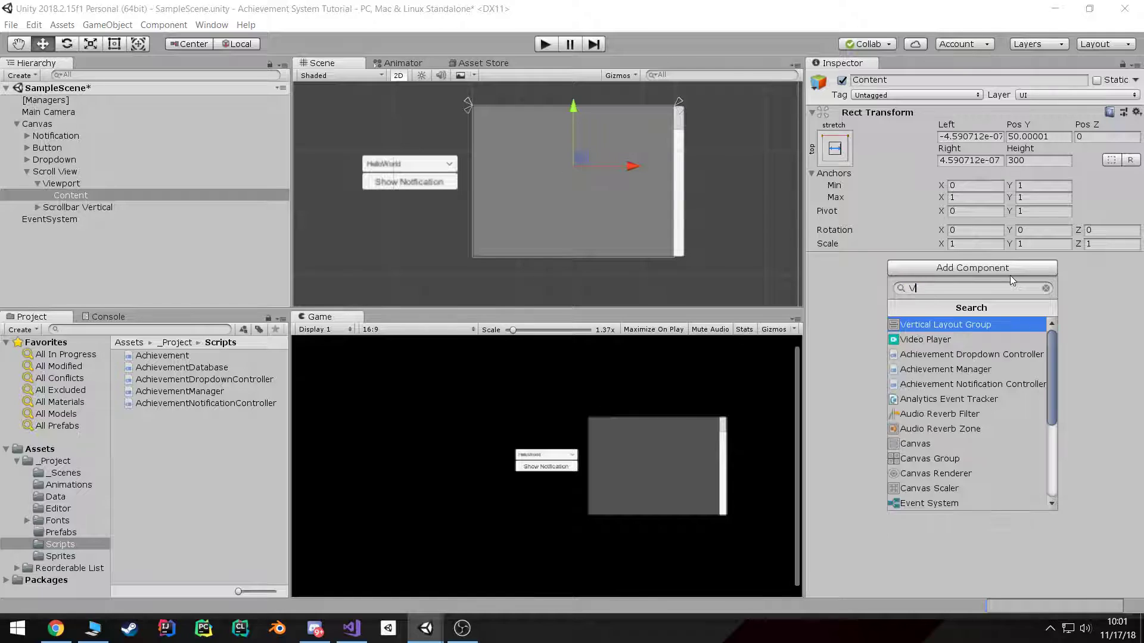
key(Return)
Set Child Alignment to Upper Center, control child width, and untick Force Expand Height
click(977, 300)
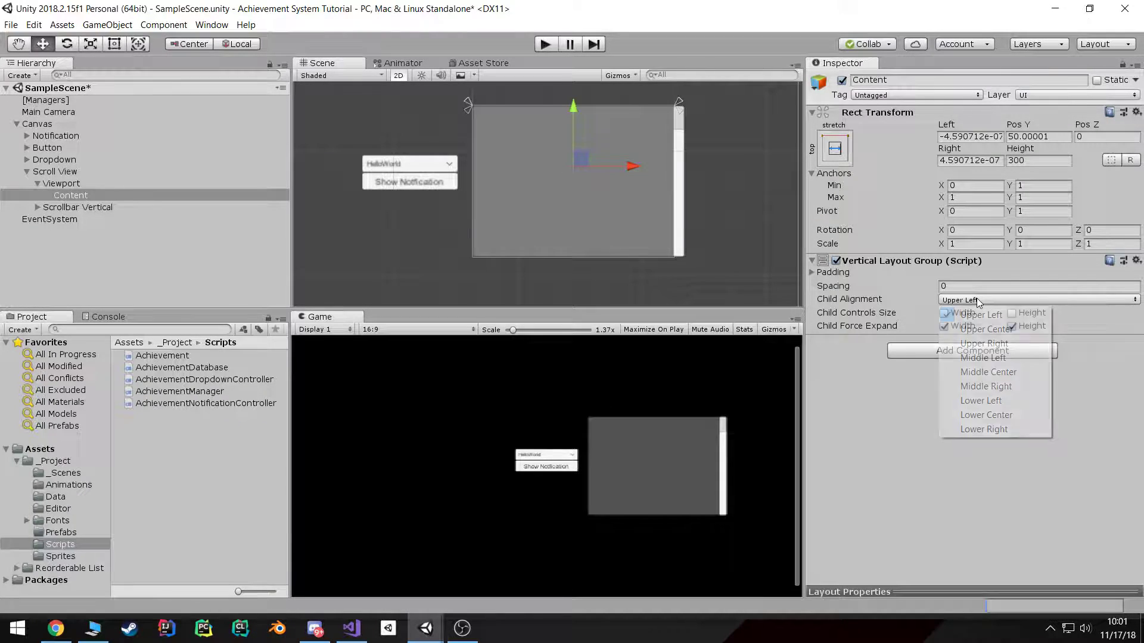
click(1000, 329)
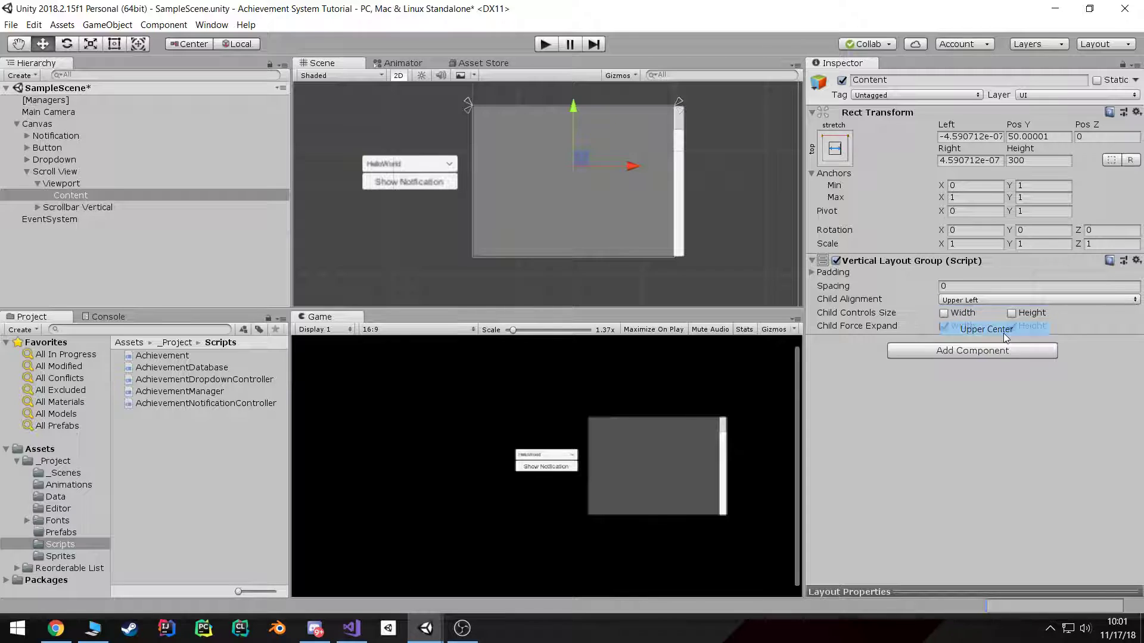
click(947, 315)
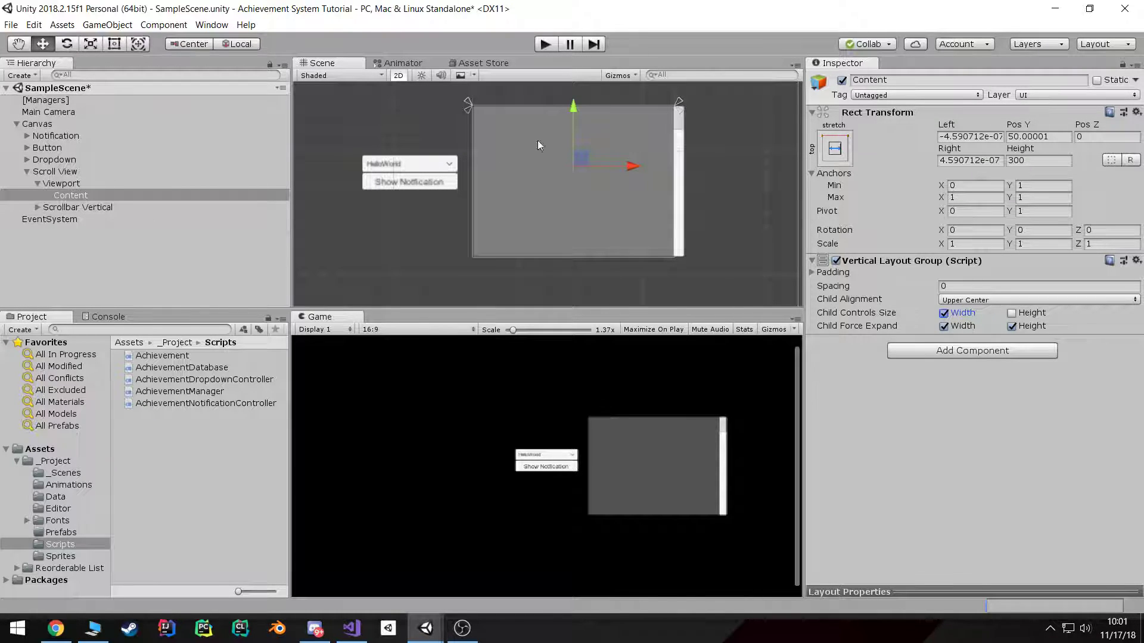
click(1012, 325)
Add a Content Size Fitter to Content with Vertical Fit set to Preferred Size
click(983, 354)
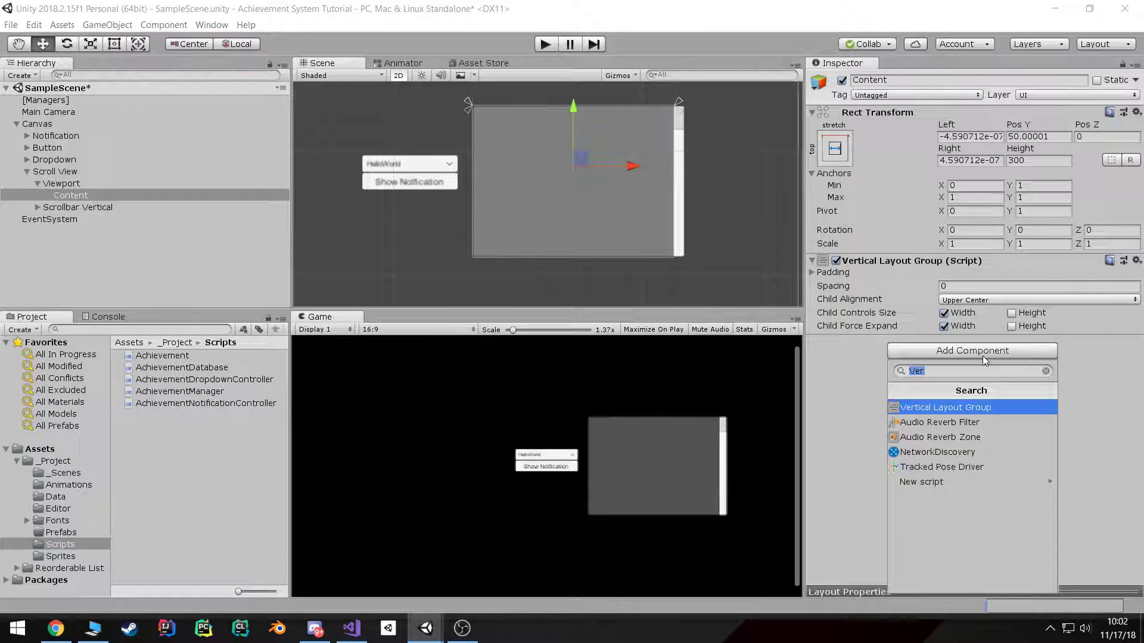
text(Content)
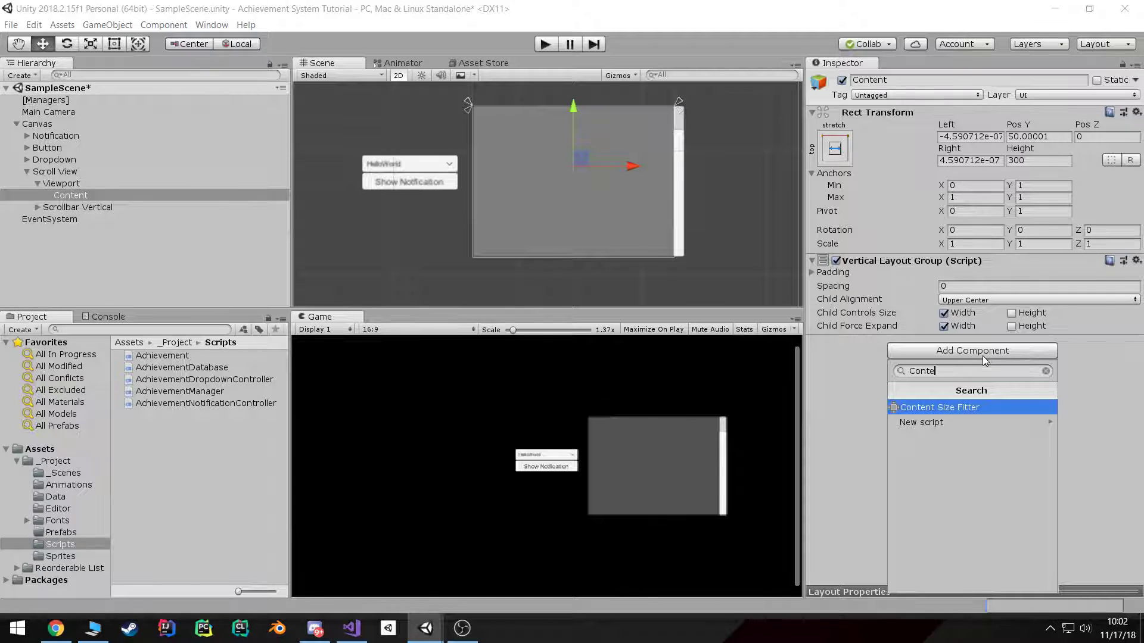
key(Return)
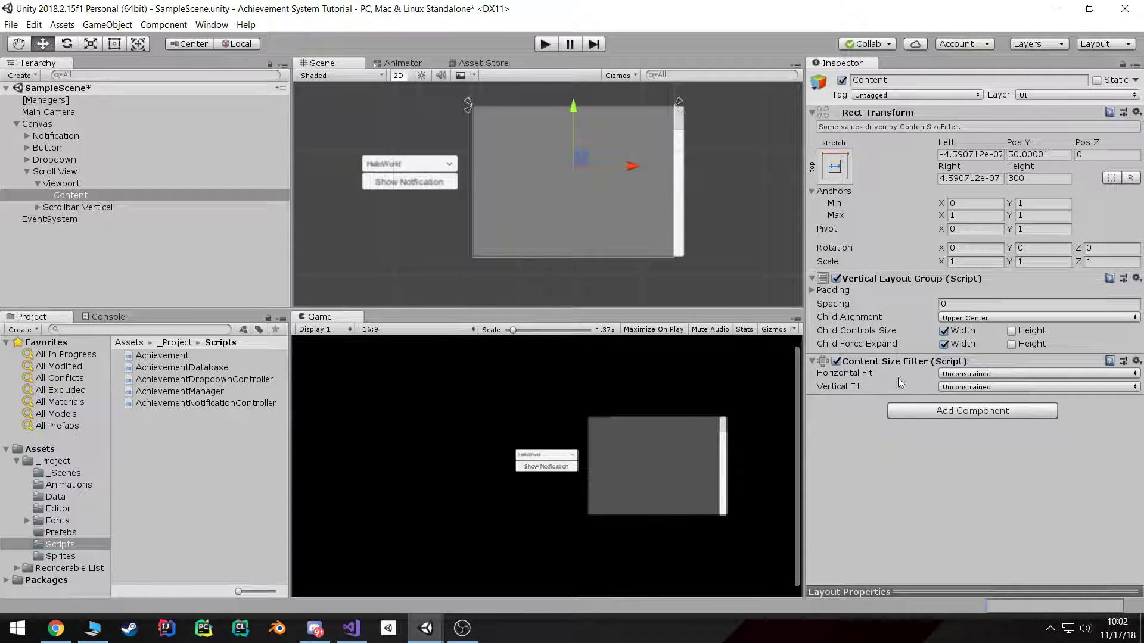
click(954, 386)
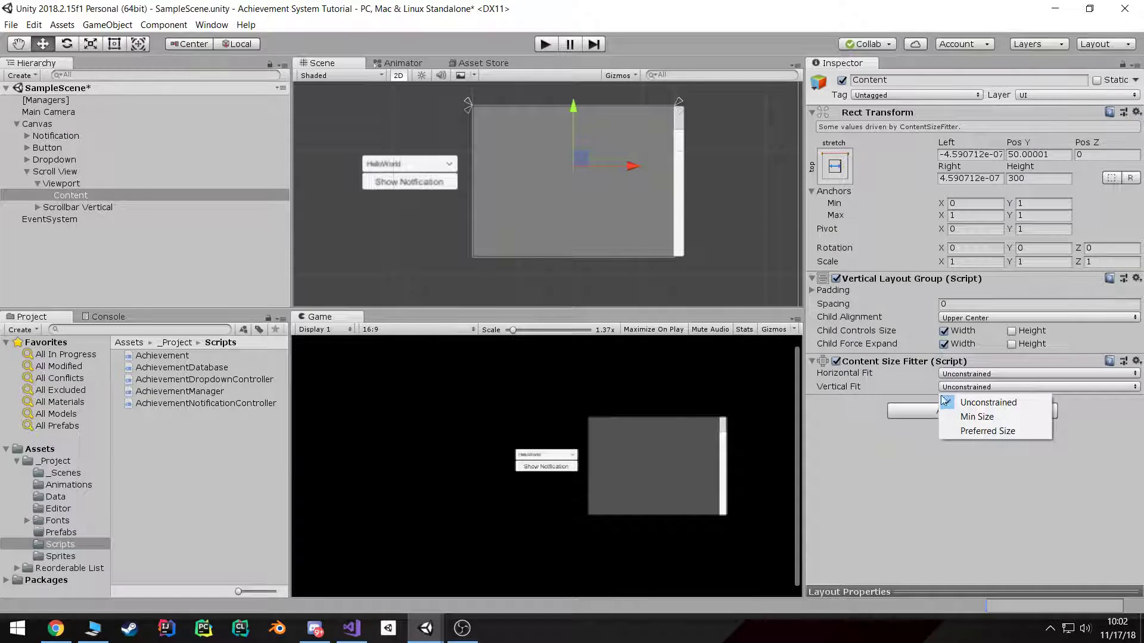
click(988, 434)
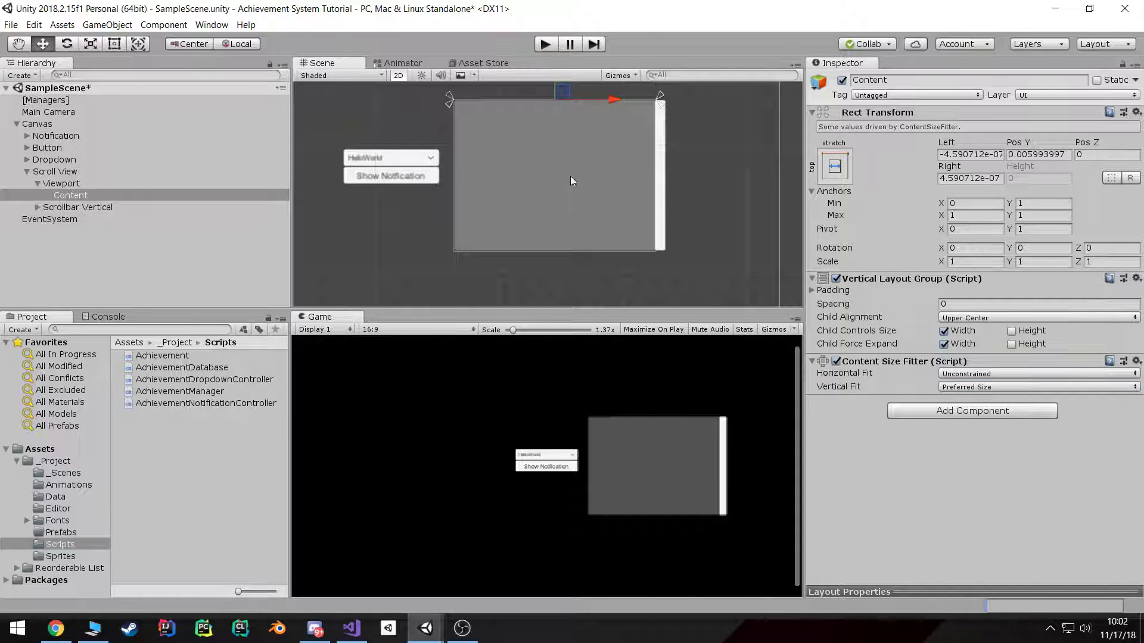
middle_drag(562, 289, 604, 320)
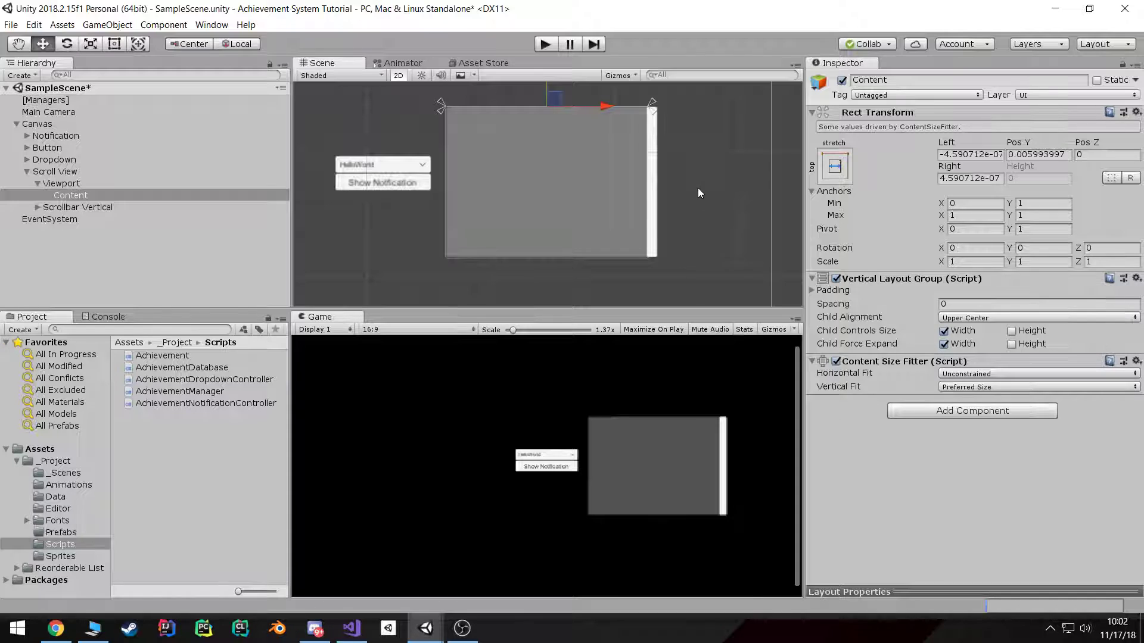
click(122, 195)
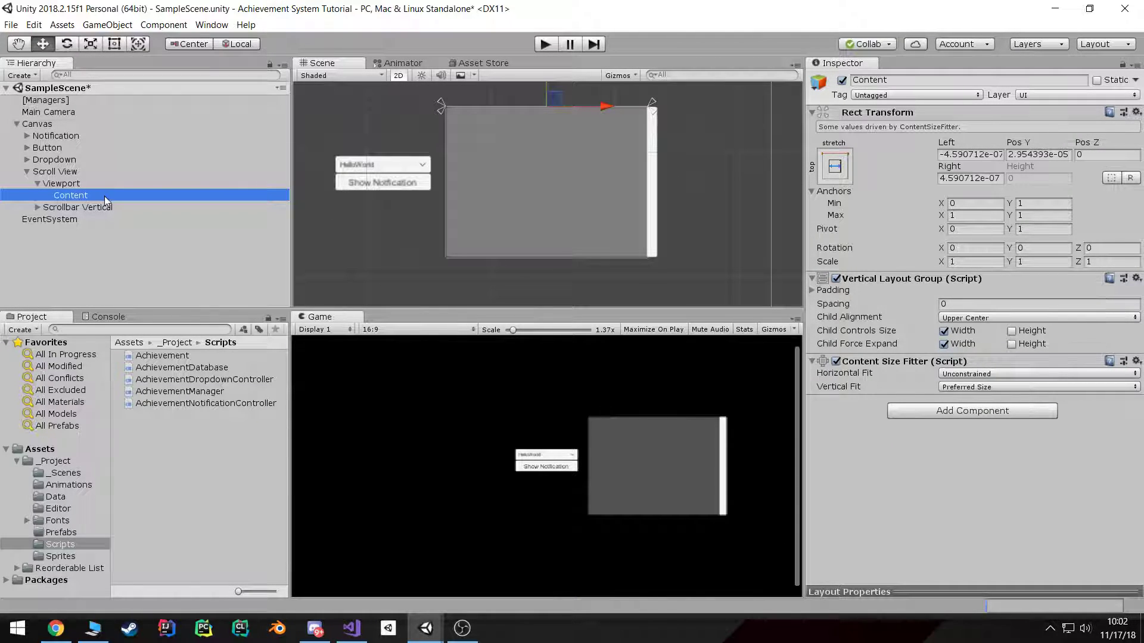
Add an Image under Content with Raycast Target off and Source Image left as None
right_click(105, 195)
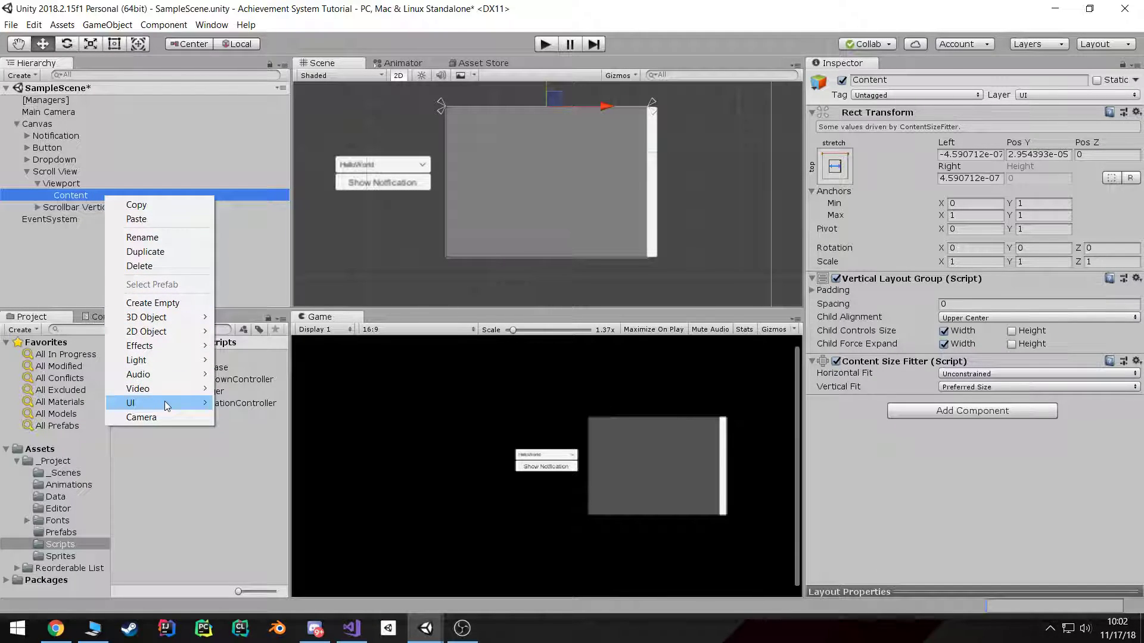
mouse_move(164, 402)
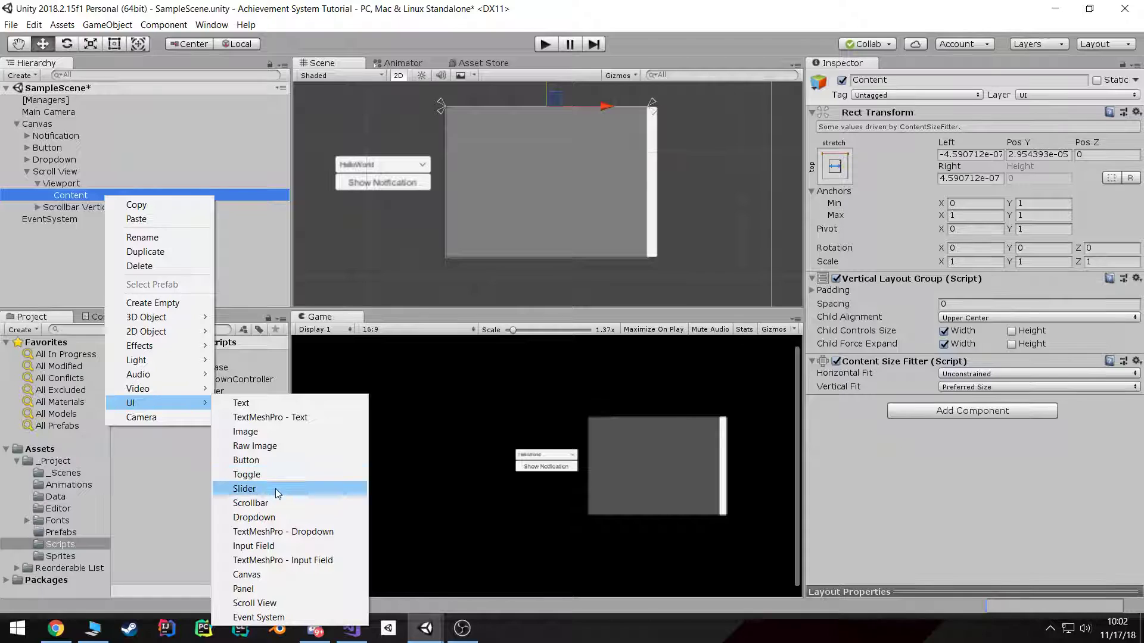
click(277, 432)
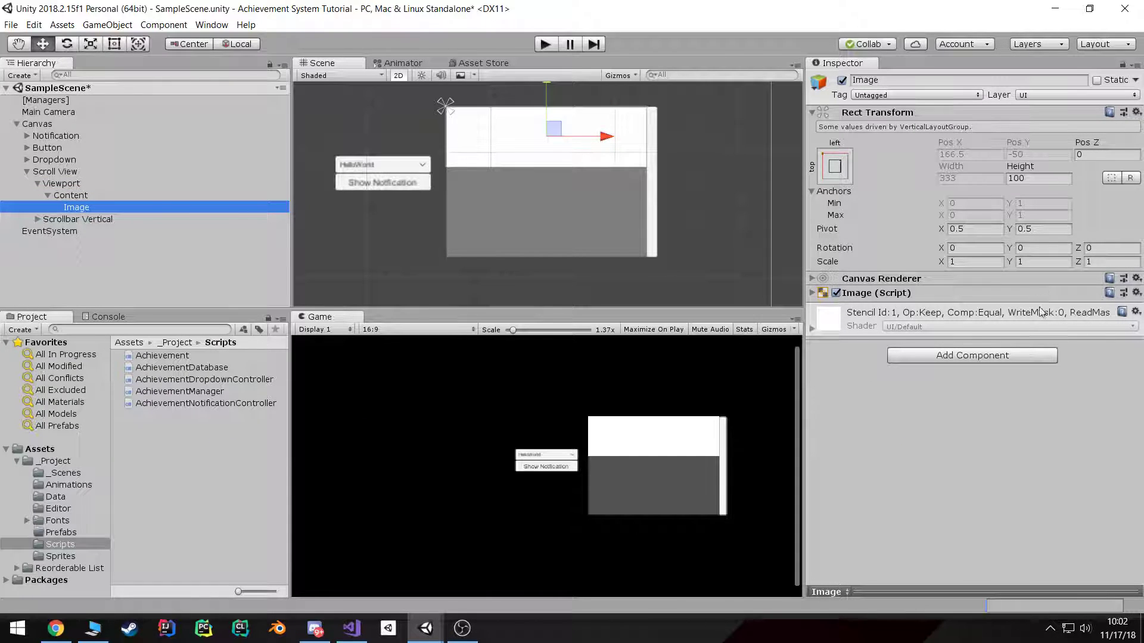
click(813, 295)
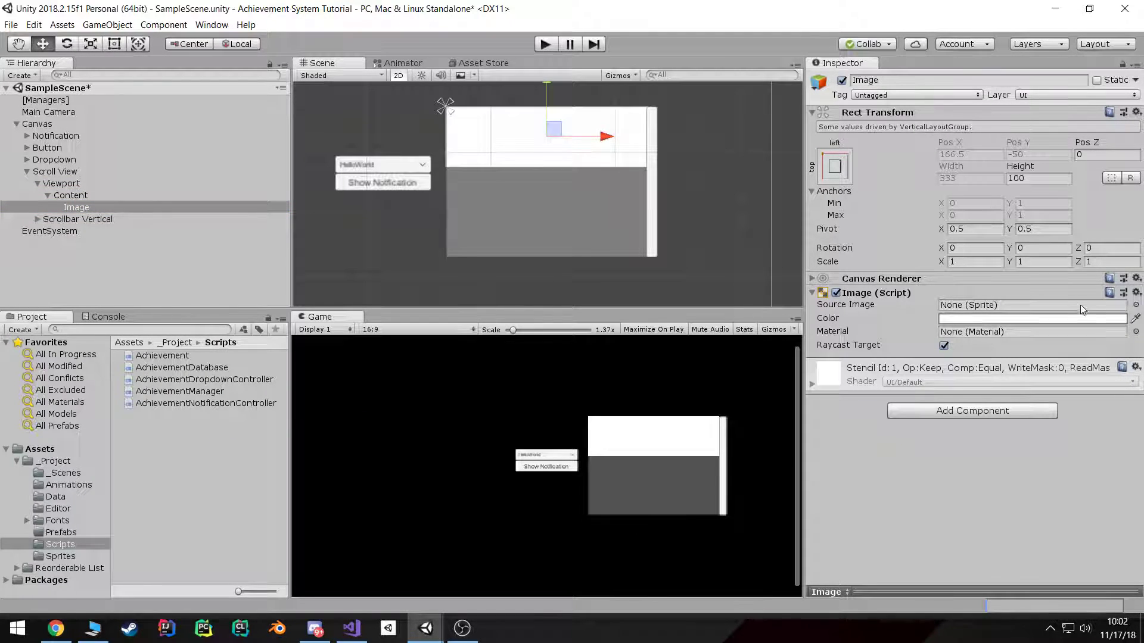
click(943, 345)
click(1136, 305)
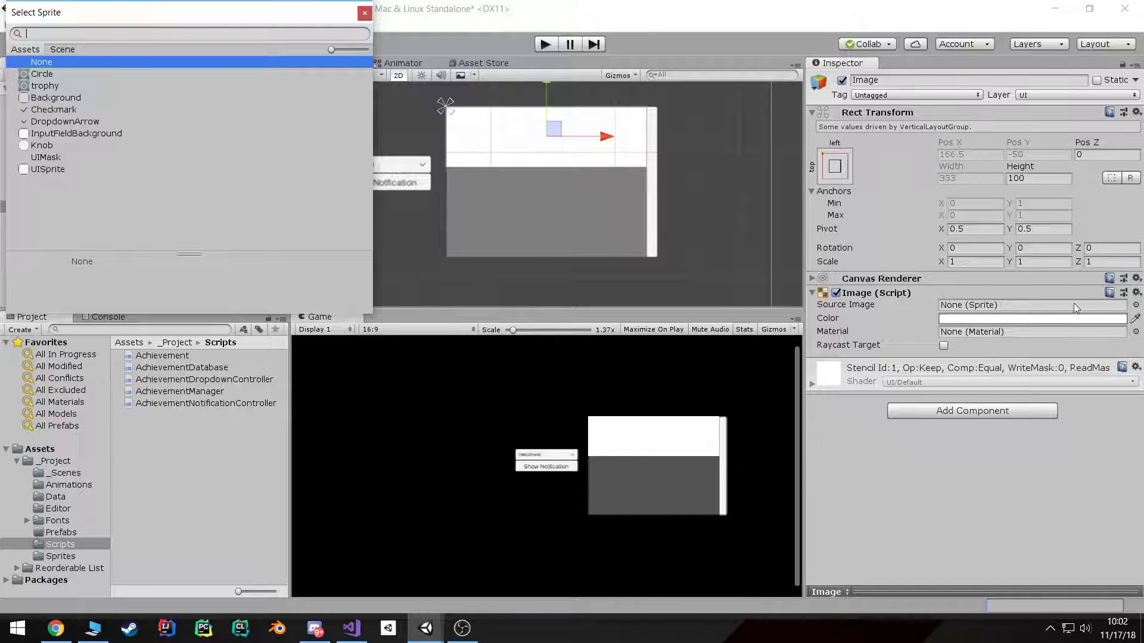
click(53, 74)
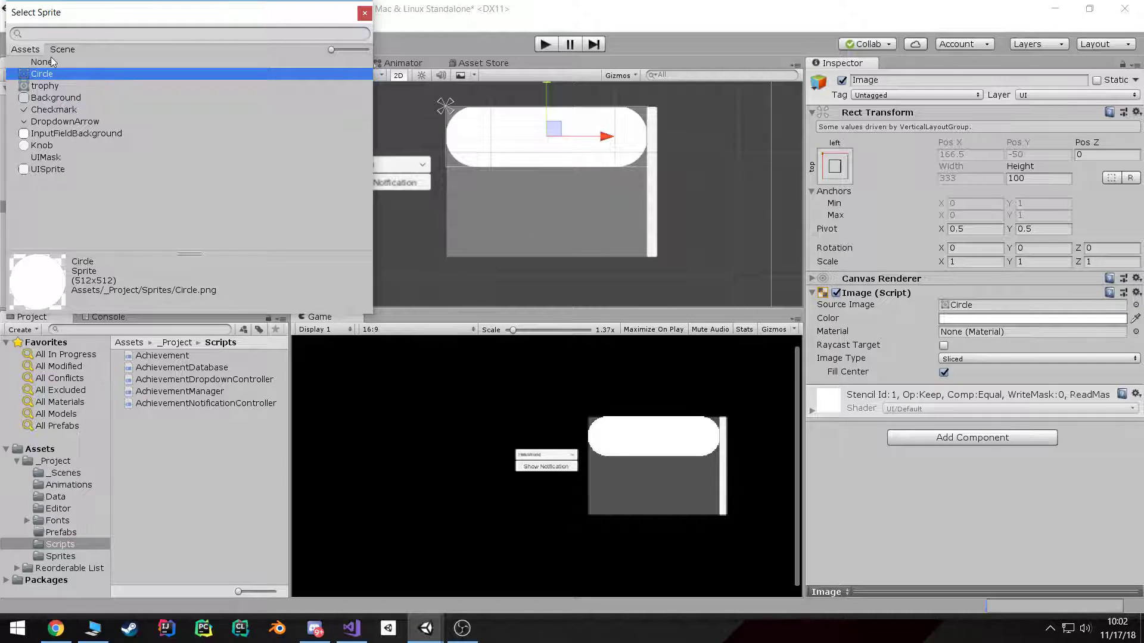
click(56, 61)
double_click(56, 60)
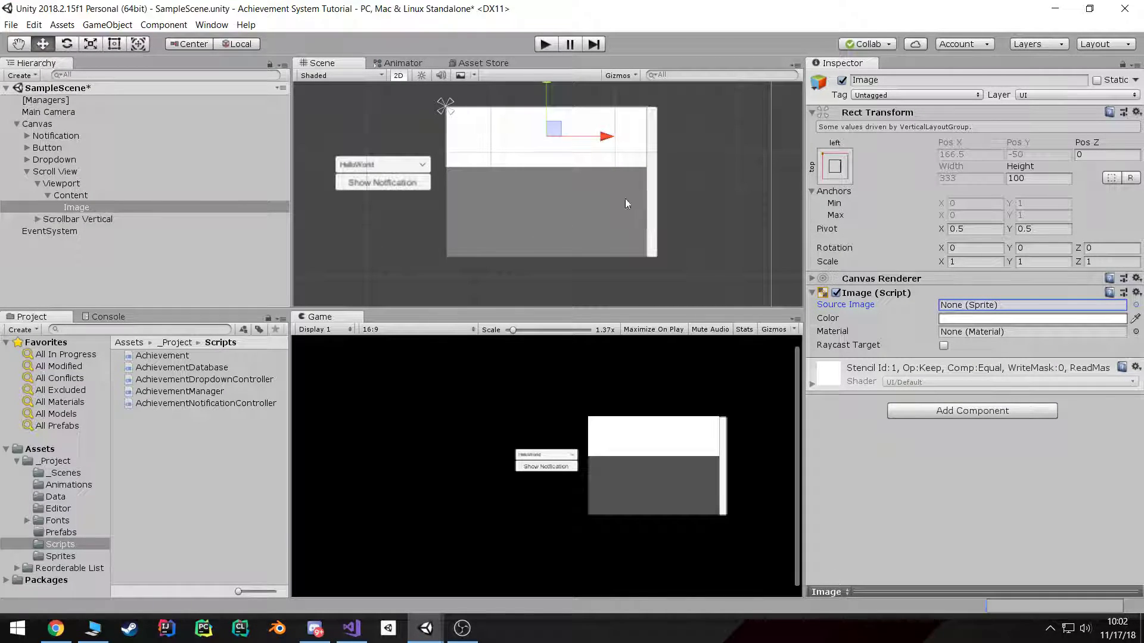
Tint the image light green (AEDEA9)
click(998, 319)
drag(236, 254, 233, 242)
drag(312, 210, 226, 207)
click(330, 145)
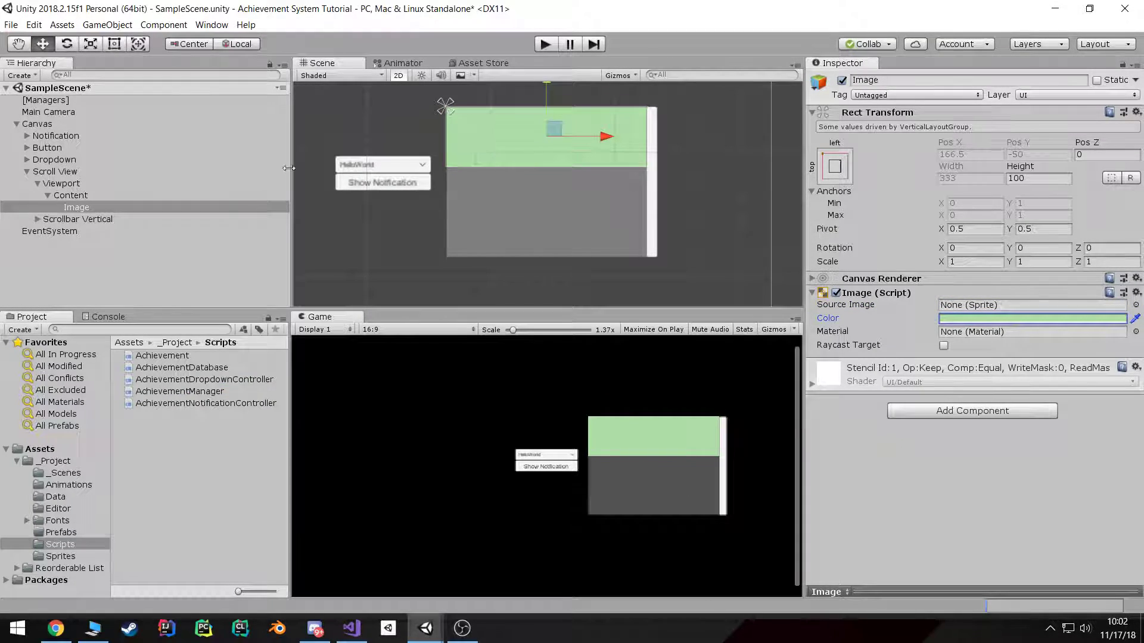
click(915, 80)
Rename the Image to 'Achievement Item'
text(AChieve)
key(BackSpace)
key(BackSpace)
key(BackSpace)
key(BackSpace)
key(BackSpace)
key(BackSpace)
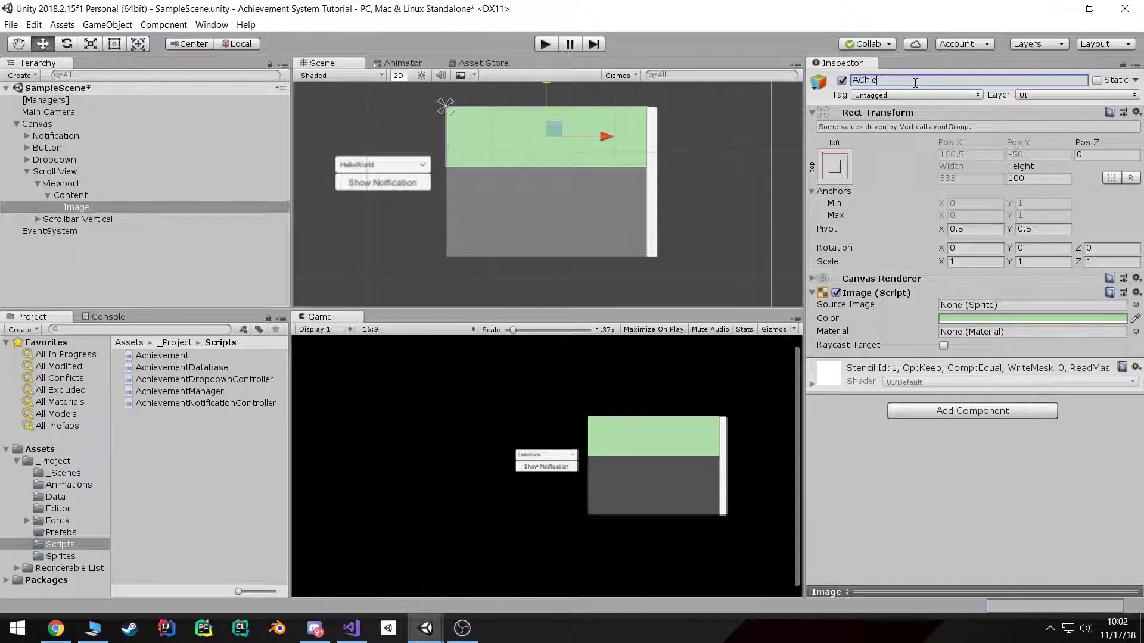
text(chievement Item)
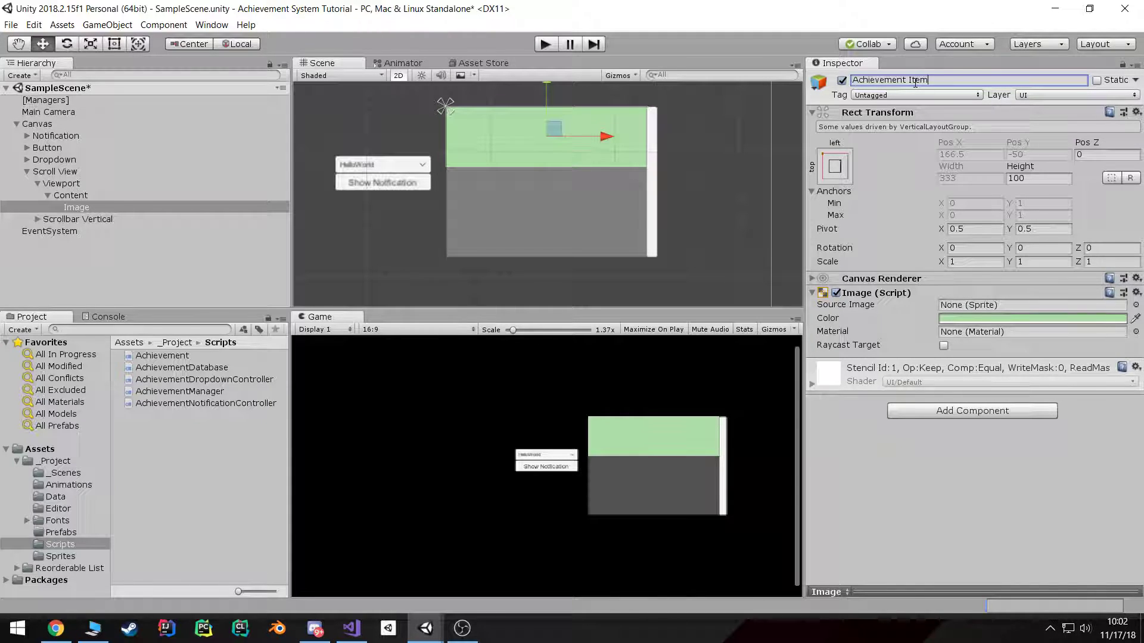
key(Return)
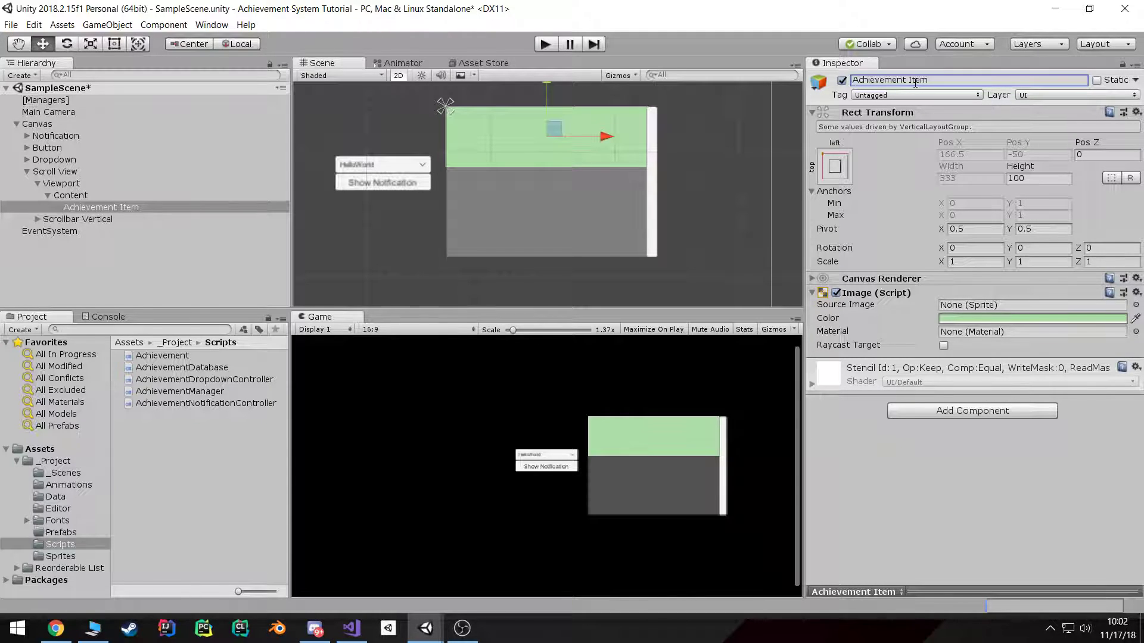
Add an empty child under Achievement Item named 'Icon Container'
right_click(124, 206)
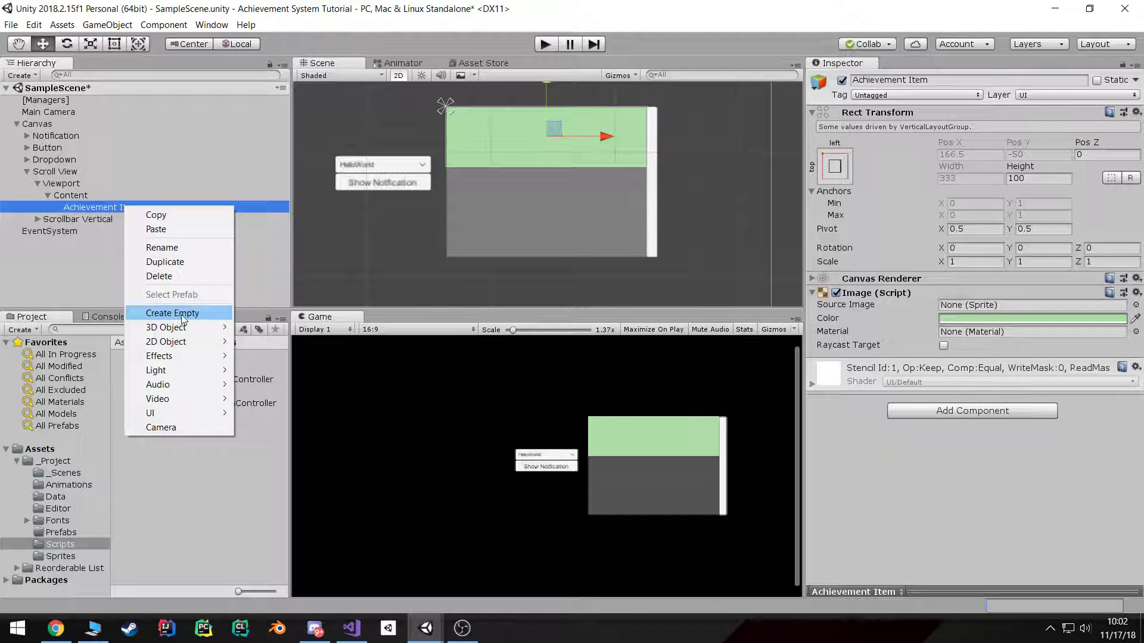
click(173, 312)
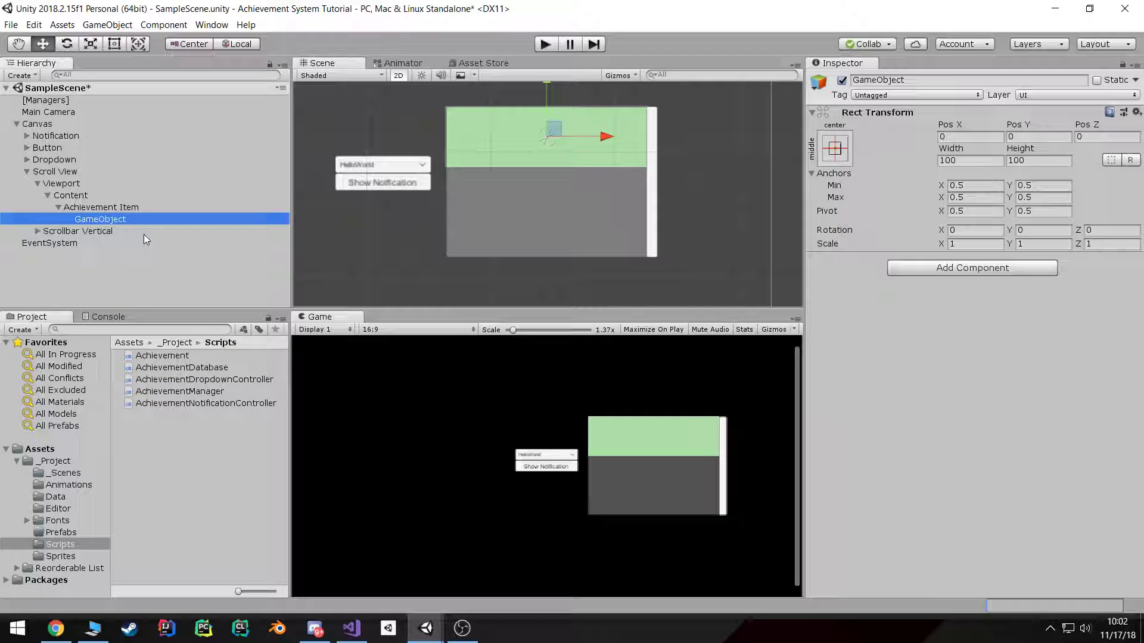
text(Ico)
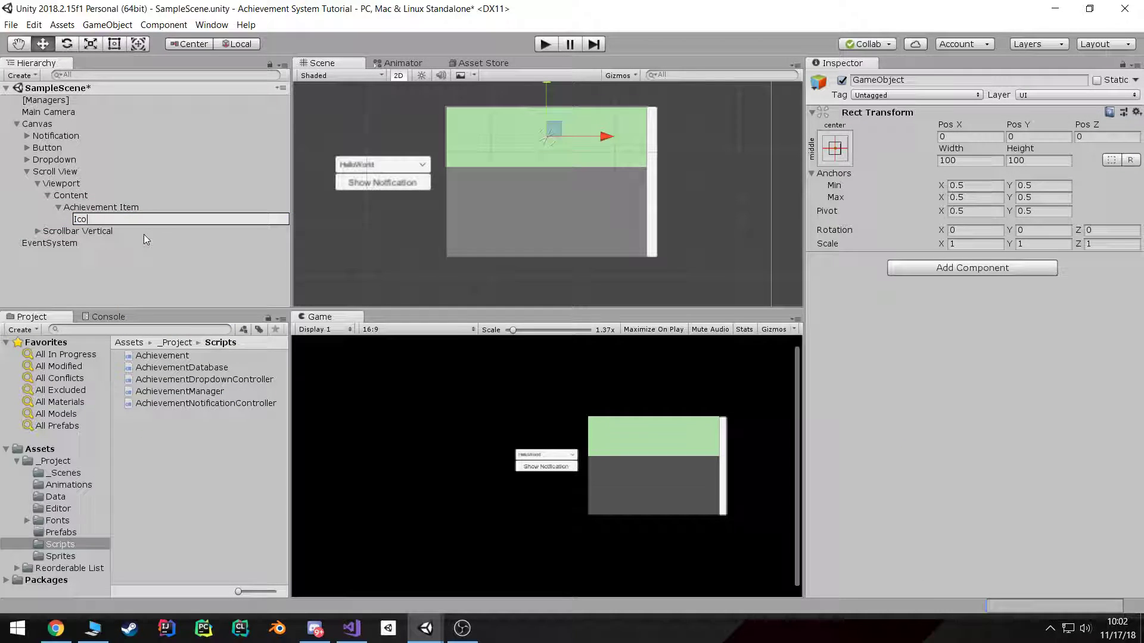
text(n Container)
key(Return)
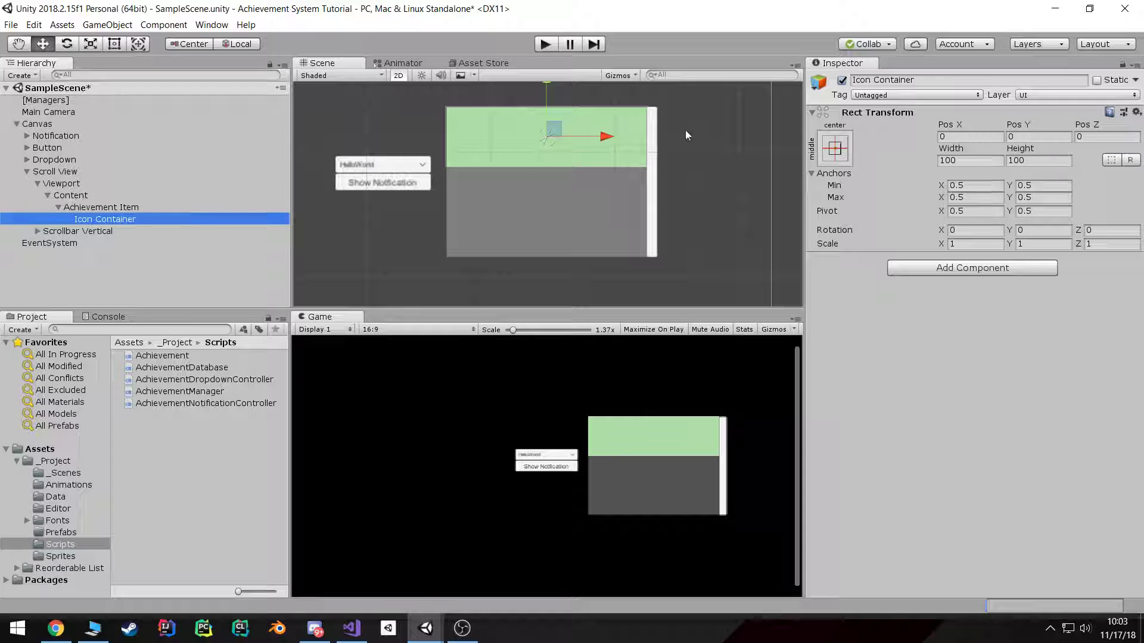
click(835, 148)
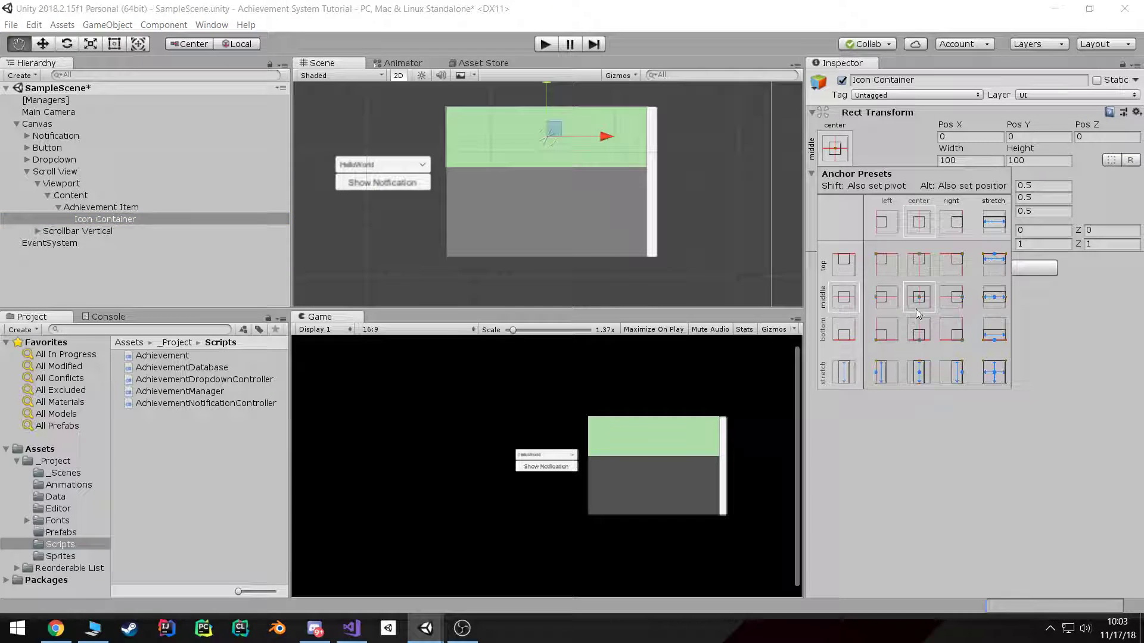
Anchor Icon Container middle-left, moving its pivot and position to the left too
click(887, 297)
key(w)
click(123, 220)
Set the Achievement Item row's height to 65
click(118, 207)
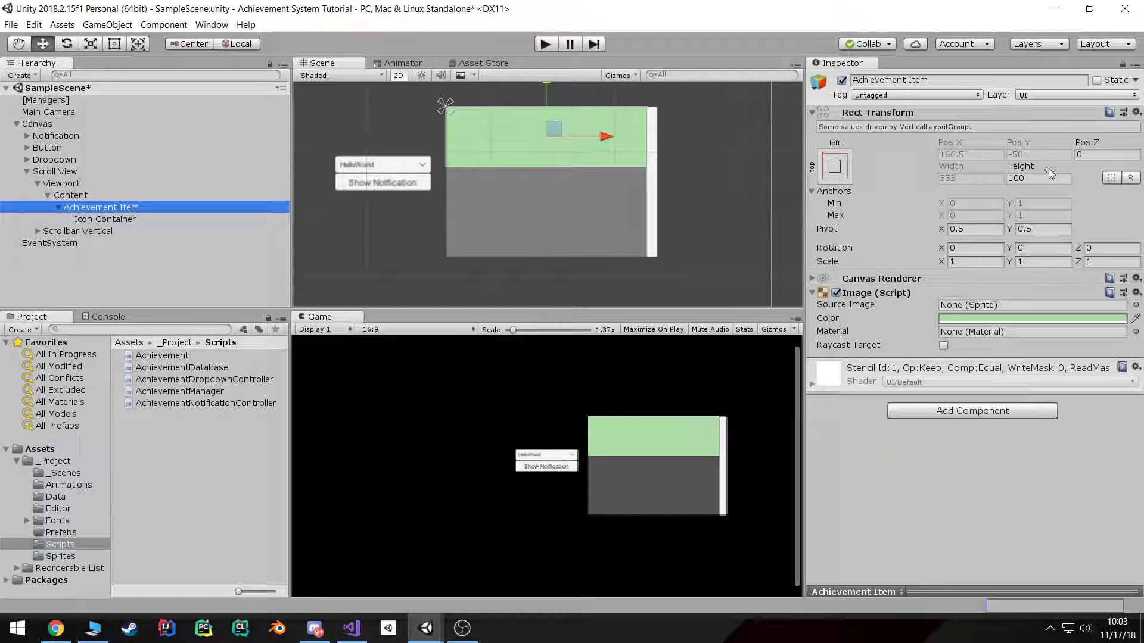
click(1031, 179)
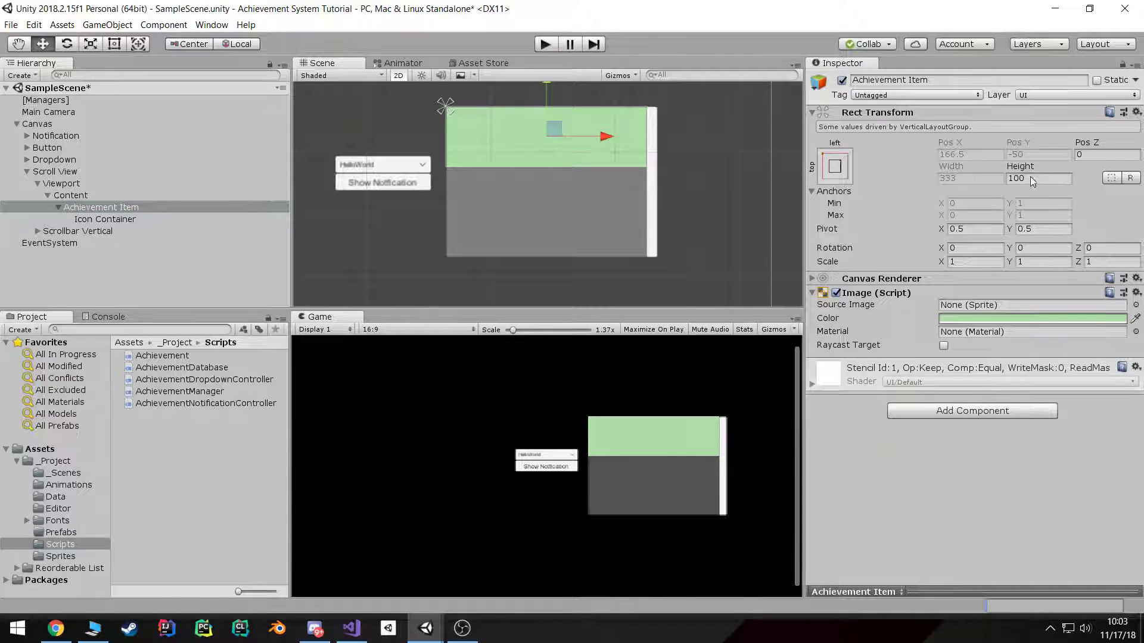
text(5)
key(BackSpace)
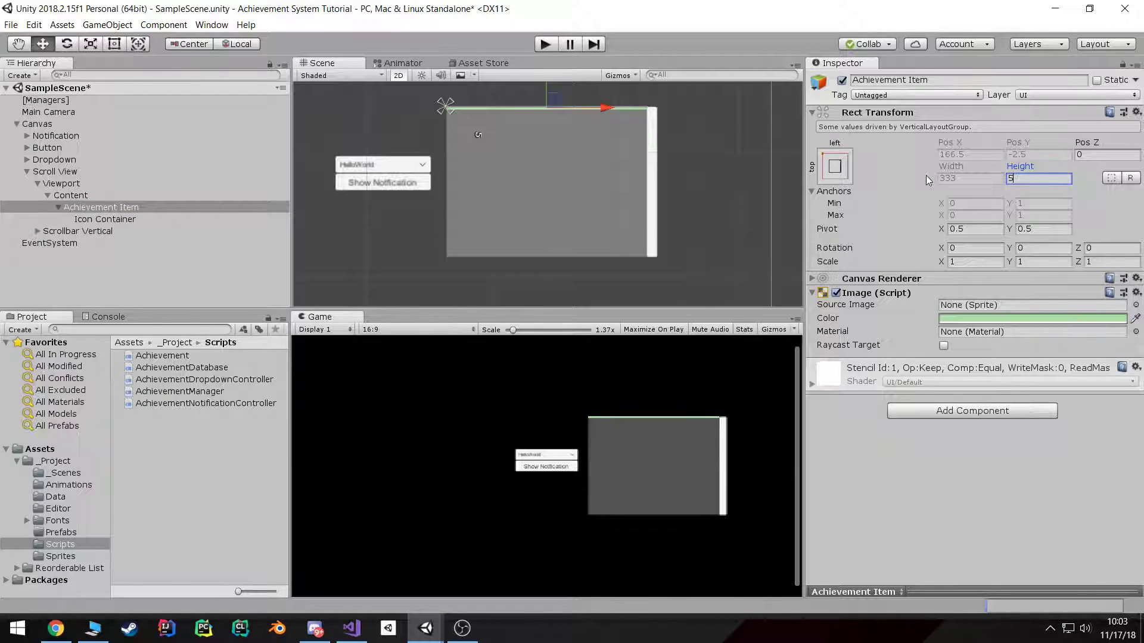
text(75)
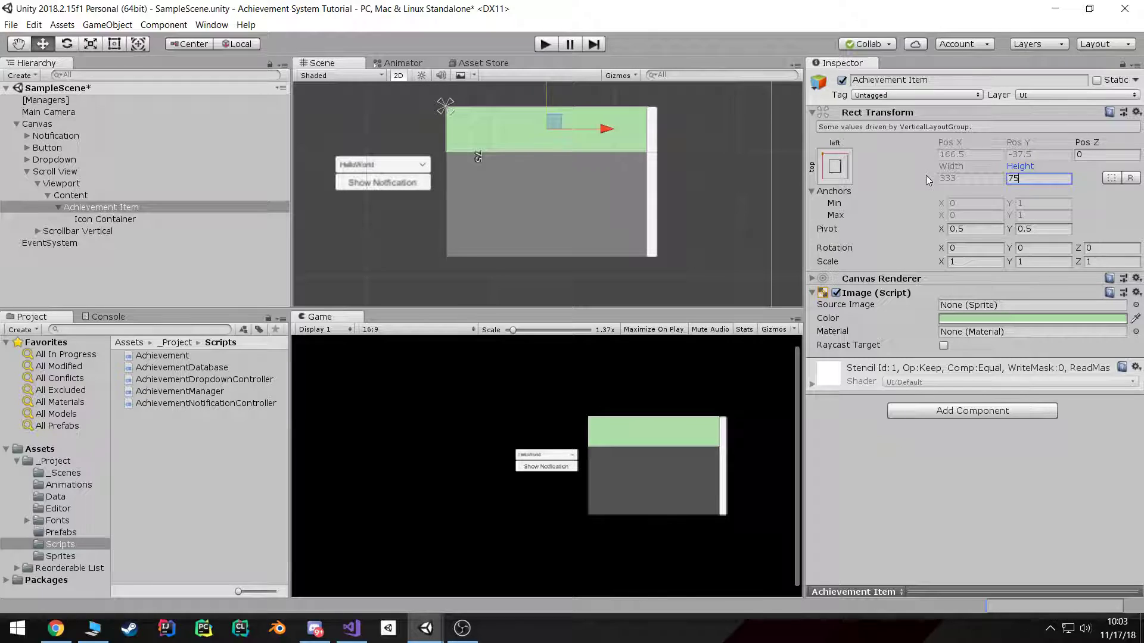
key(BackSpace)
key(BackSpace)
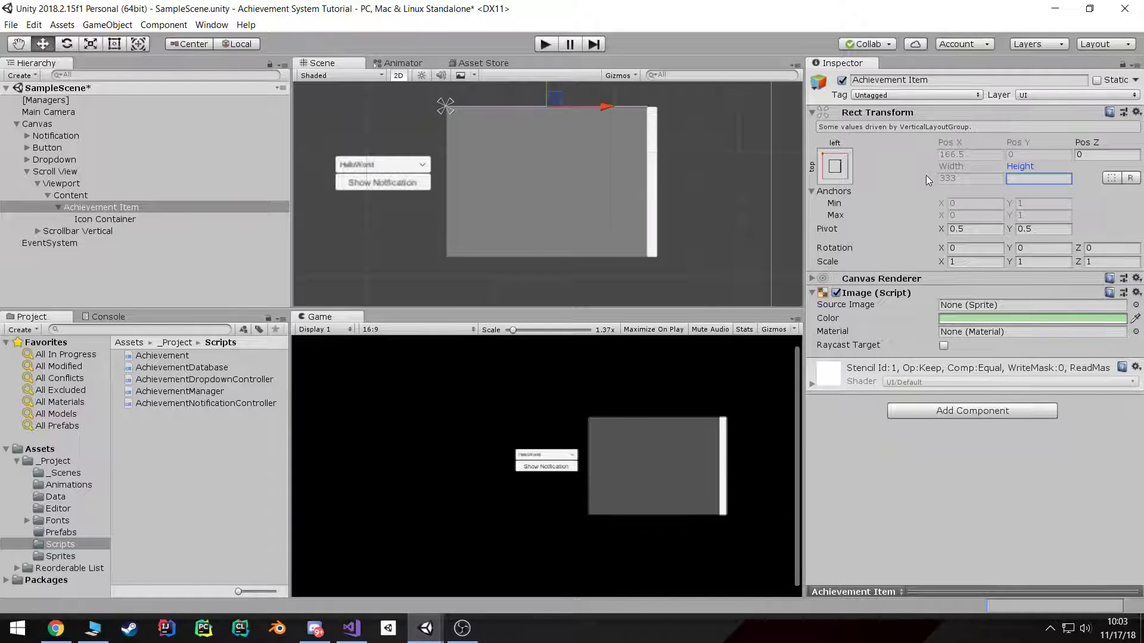
text(50)
key(Return)
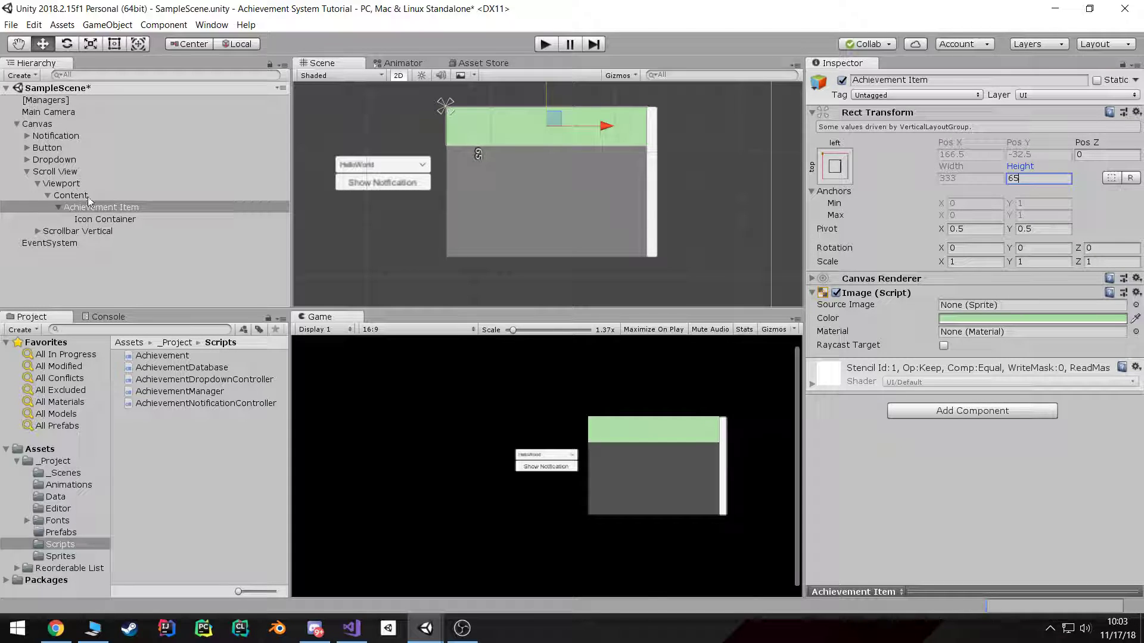
click(67, 172)
Set the Scroll View's width to 300
click(960, 160)
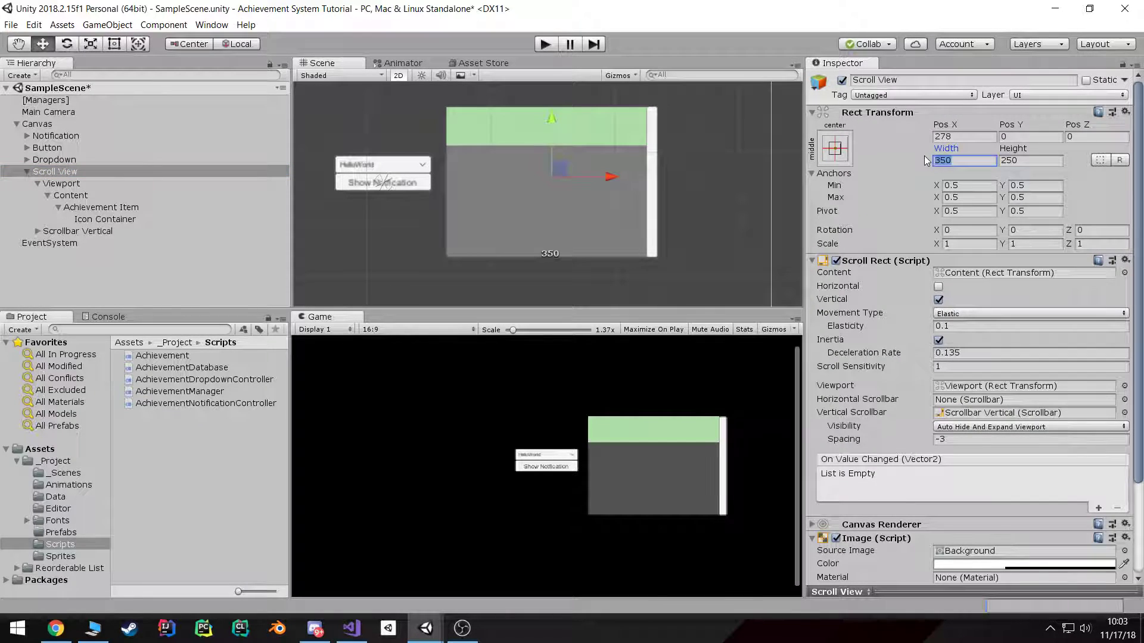
text(300)
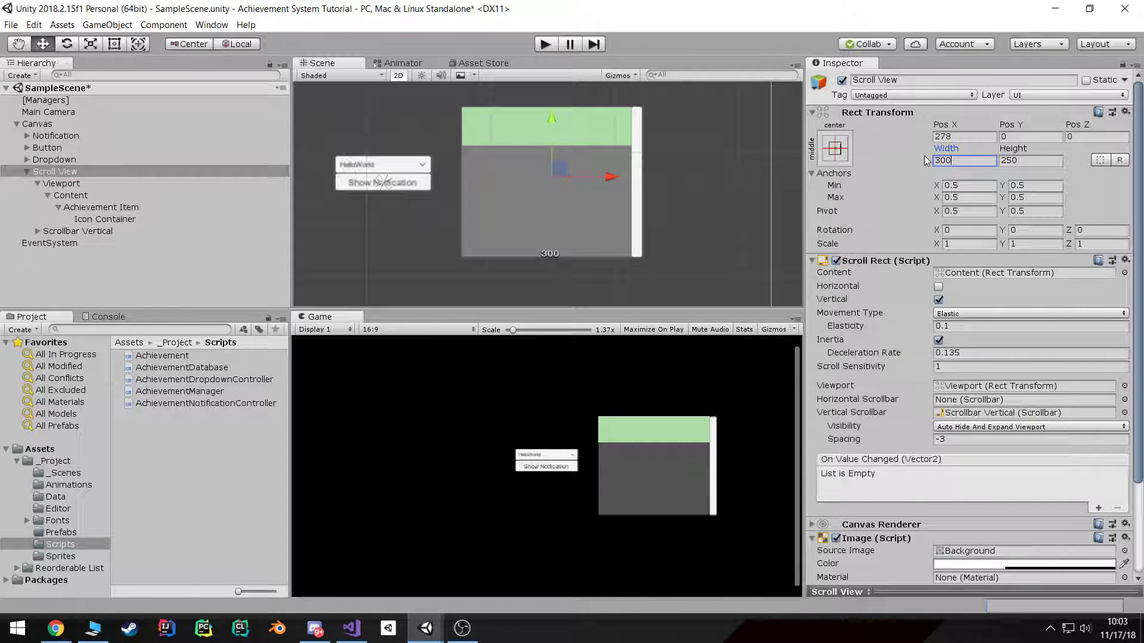
click(613, 420)
Make Icon Container a 65 by 65 square
click(102, 219)
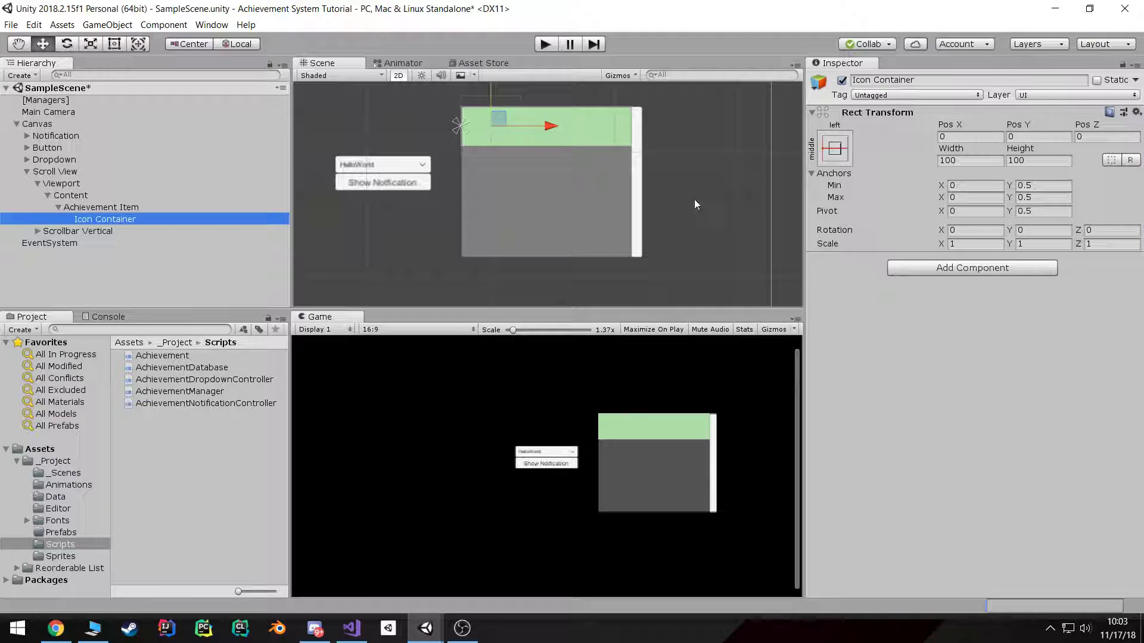
click(1024, 160)
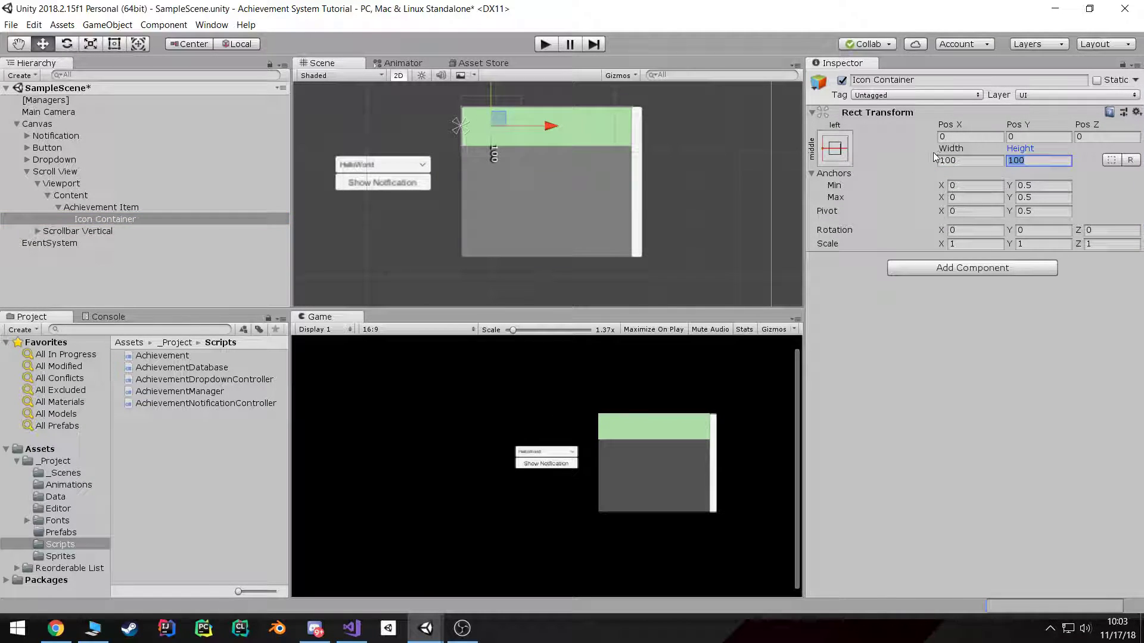
text(65)
click(970, 160)
text(65)
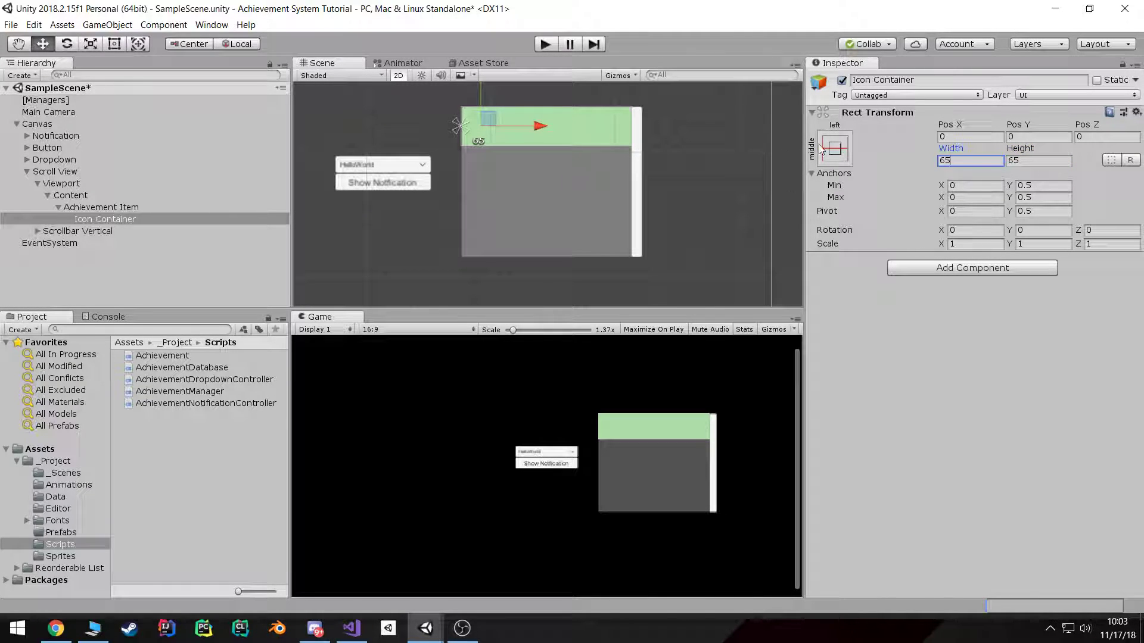
click(838, 155)
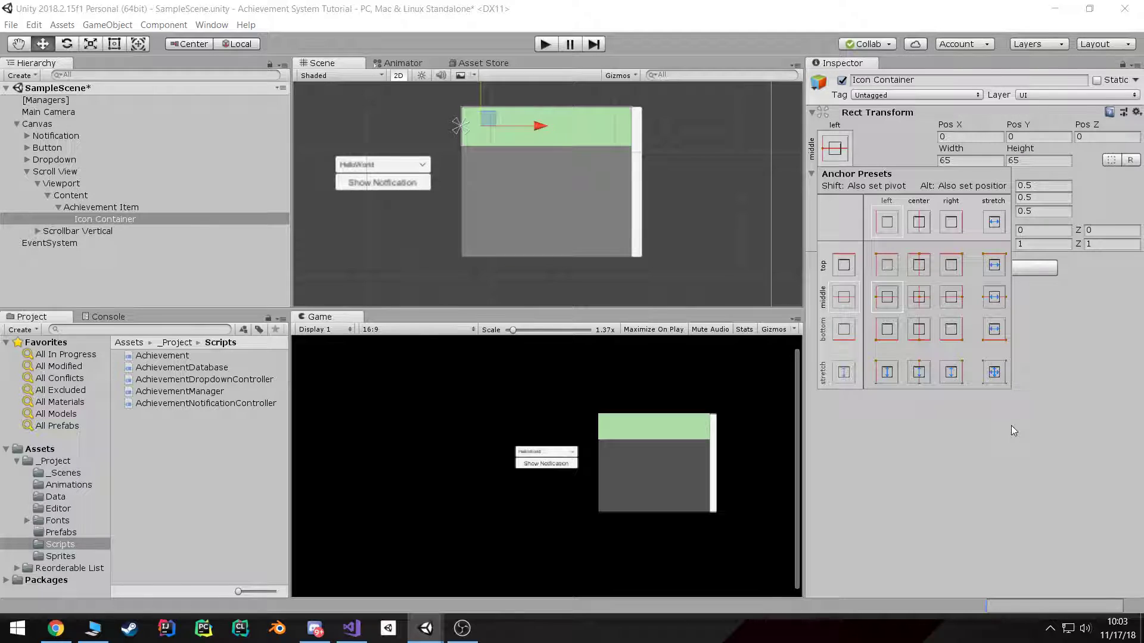
Add a UI Image named 'Icon' inside Icon Container
right_click(112, 217)
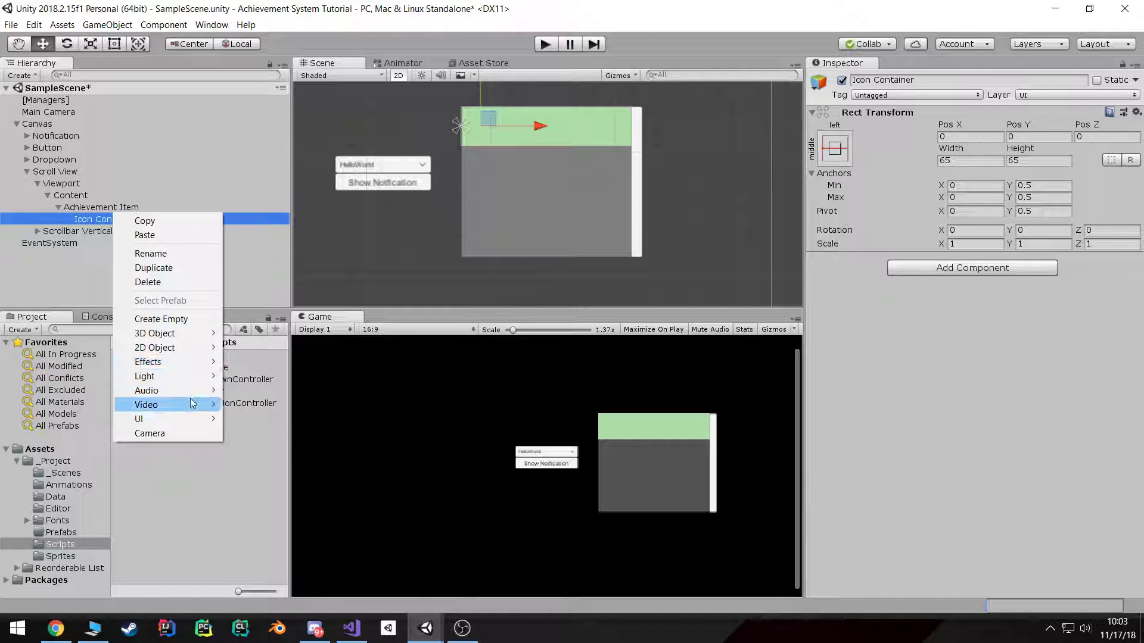
mouse_move(179, 419)
click(286, 448)
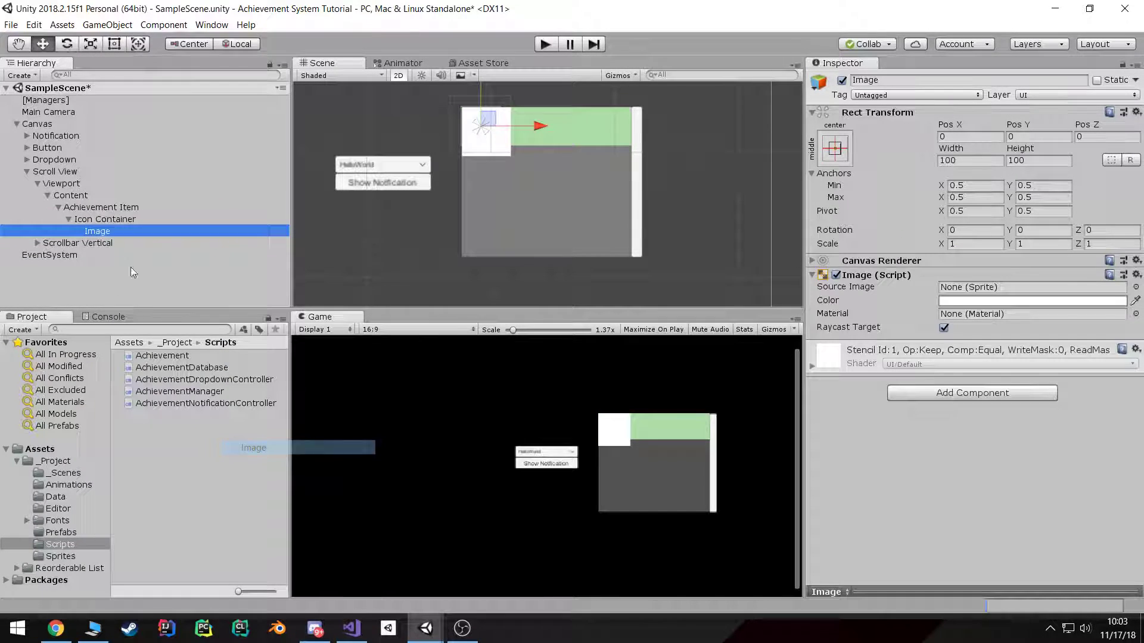
click(887, 81)
text(I)
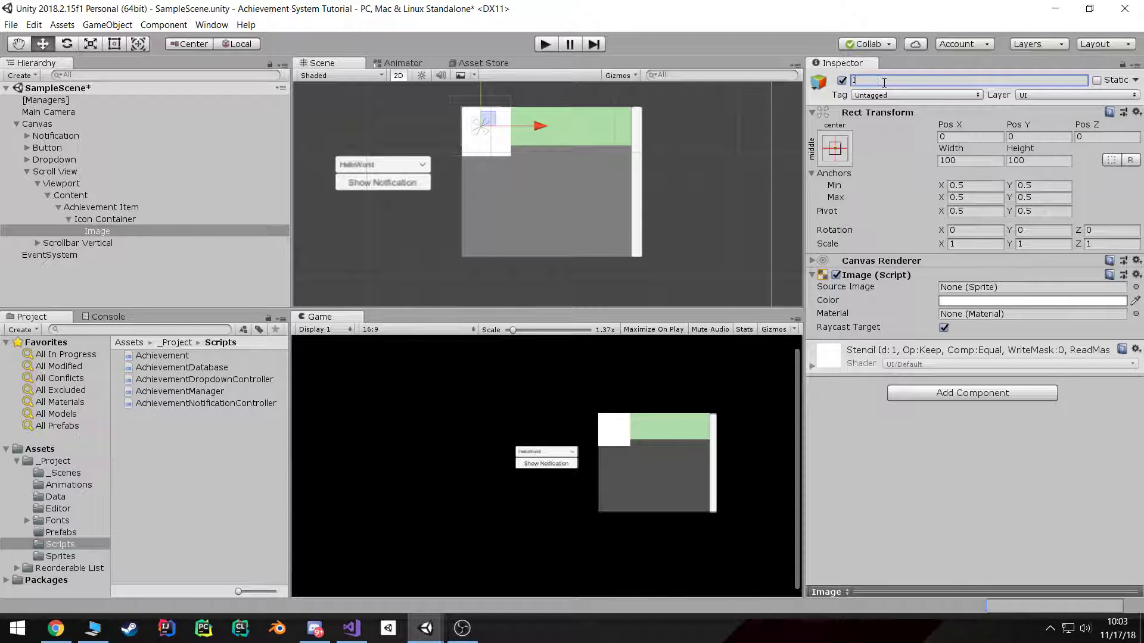
text(con)
key(Return)
Stretch Icon to fill its container, give it the trophy sprite, and tint it deep red
click(835, 148)
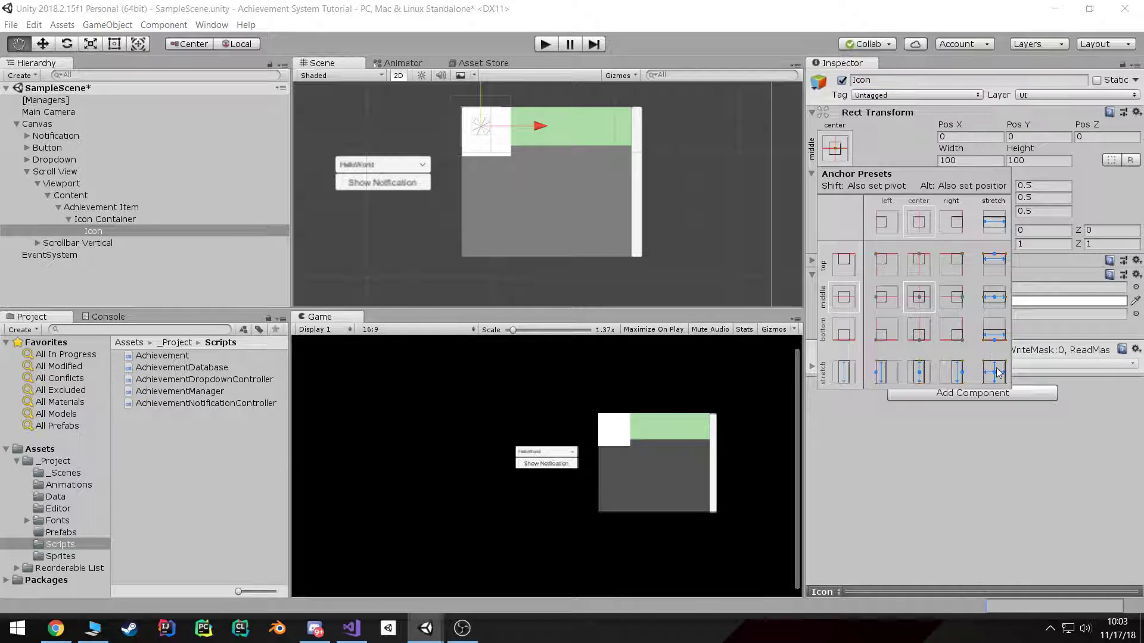
alt+click(993, 372)
click(1119, 380)
click(1135, 288)
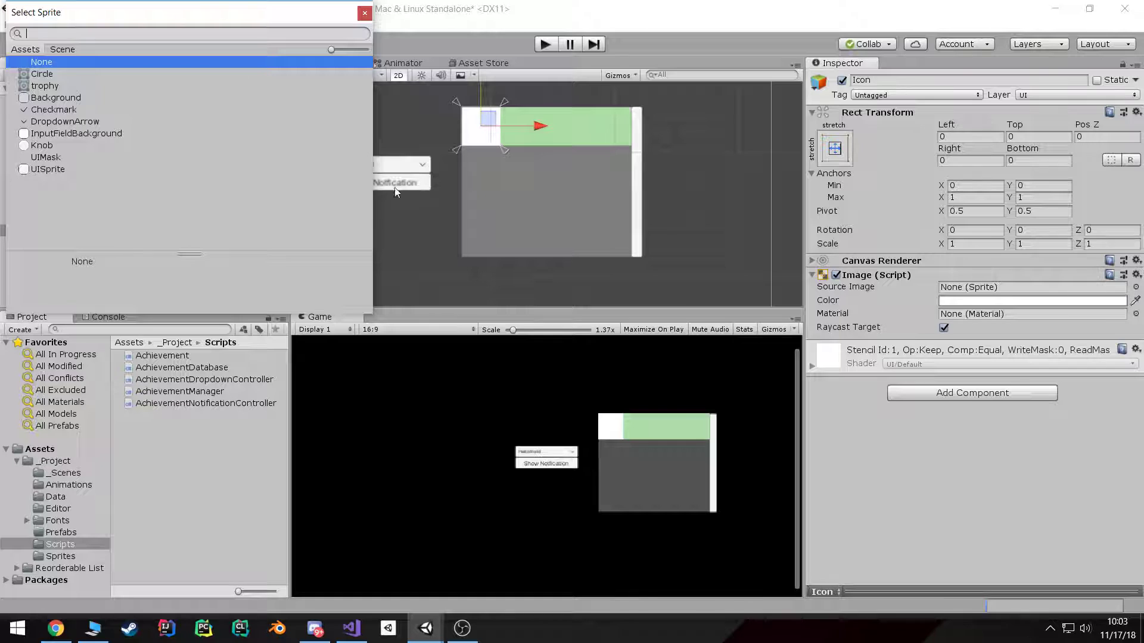
double_click(54, 85)
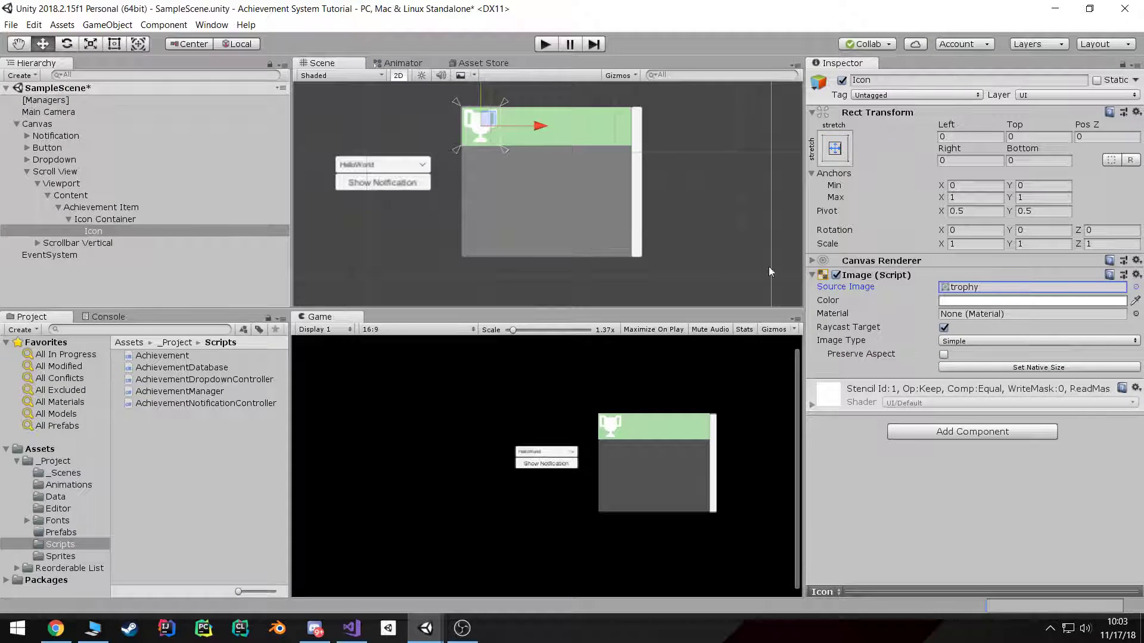
click(1070, 300)
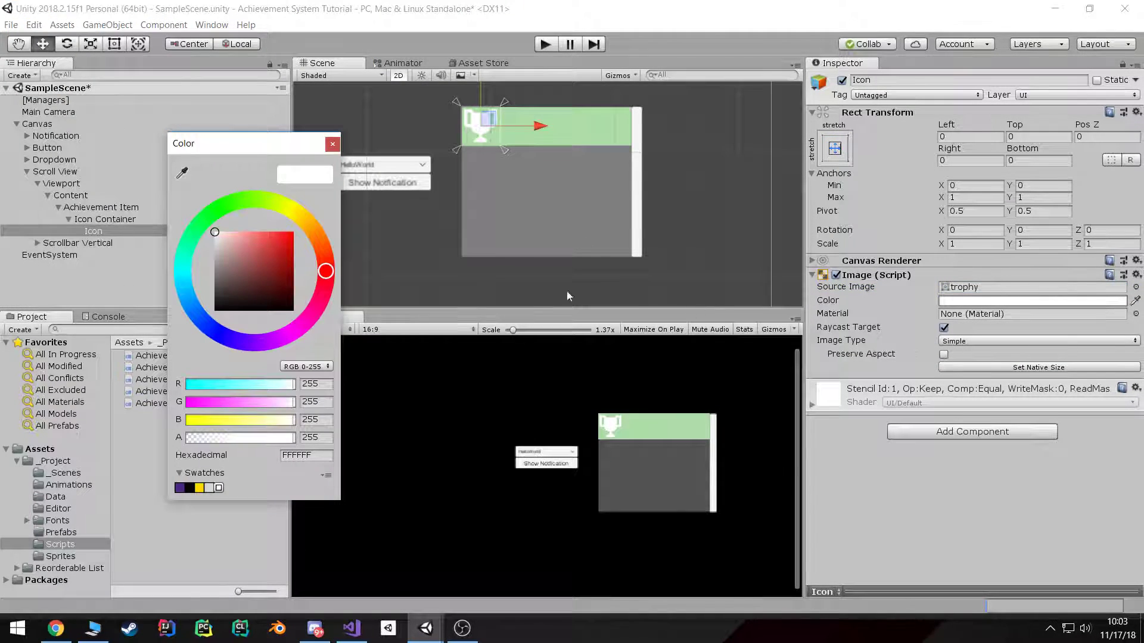
click(278, 254)
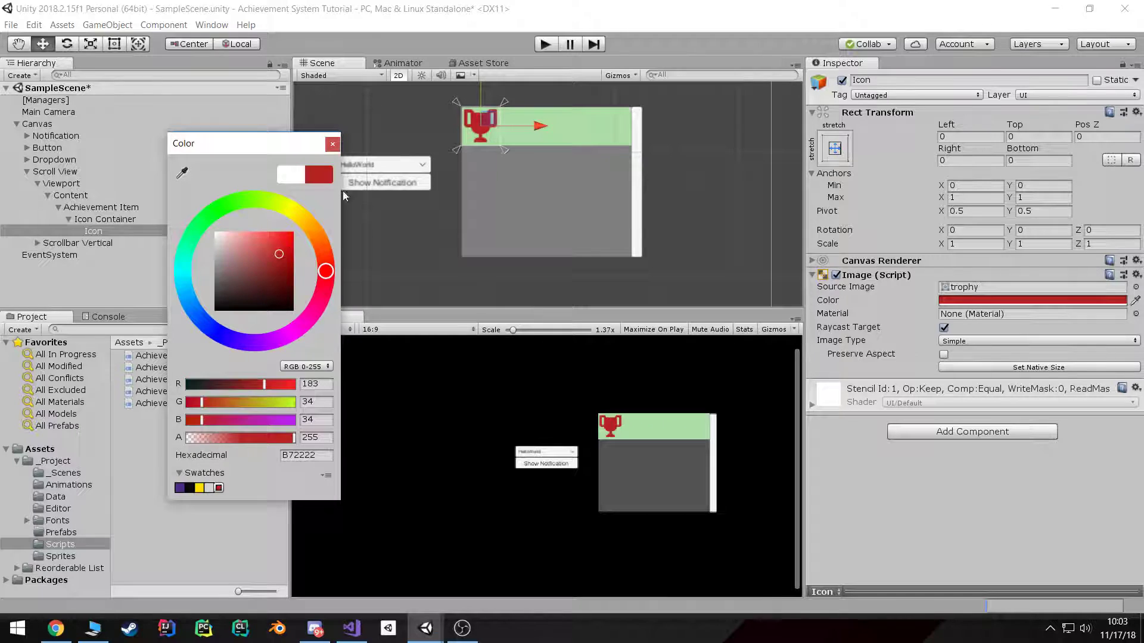
click(332, 144)
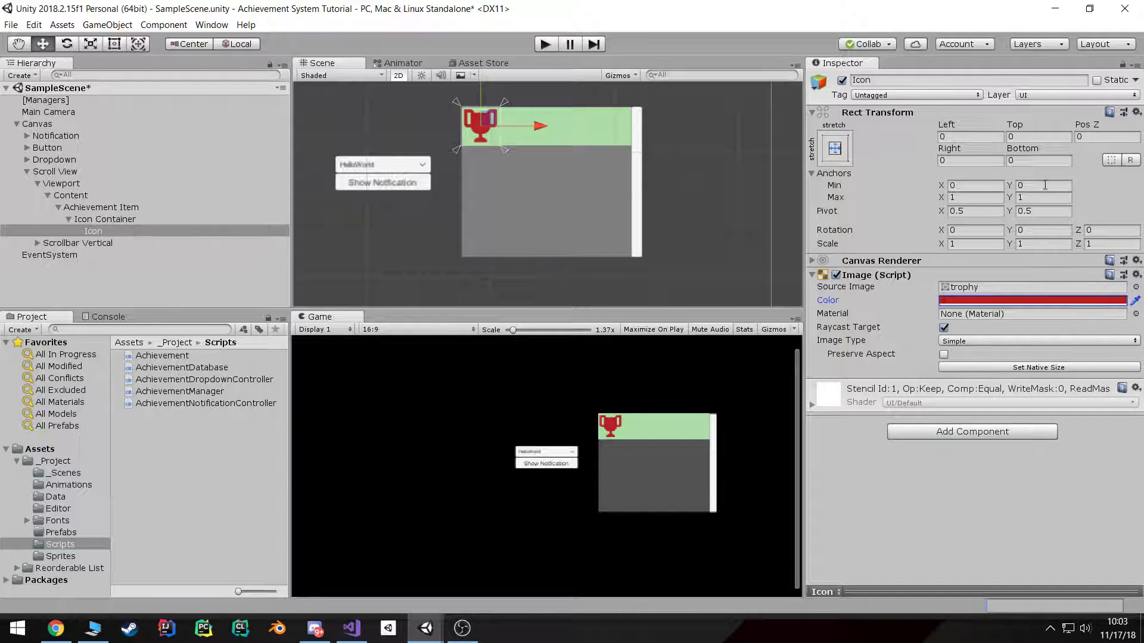
Inset Icon by 10 on the left, top, right and bottom
click(971, 137)
text(10)
key(Tab)
text(10)
key(Tab)
text(10)
key(Tab)
text(10)
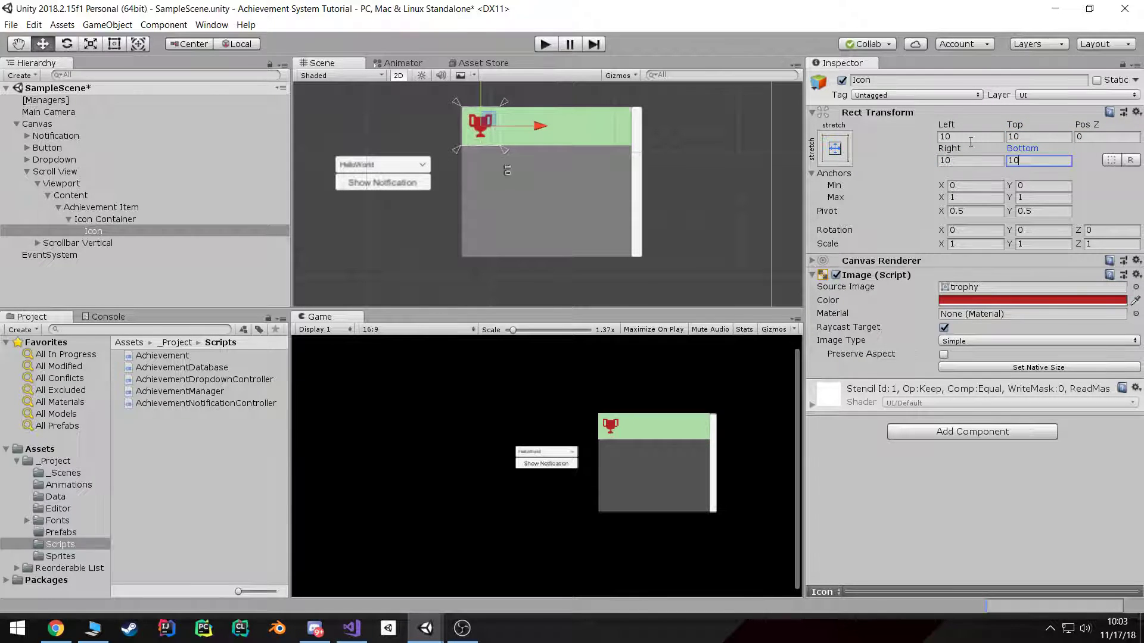
Turn on Preserve Aspect, turn off Raycast Target, and recolour the trophy orange (E7400A)
click(943, 355)
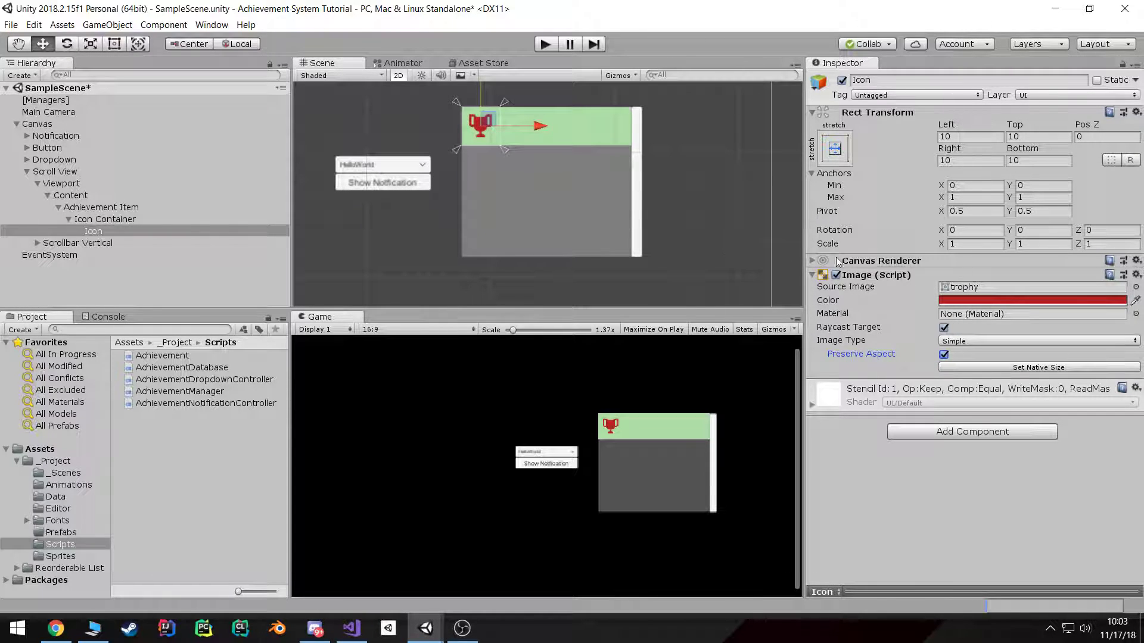
click(944, 327)
click(967, 301)
click(311, 210)
drag(280, 257, 290, 239)
drag(286, 210, 326, 256)
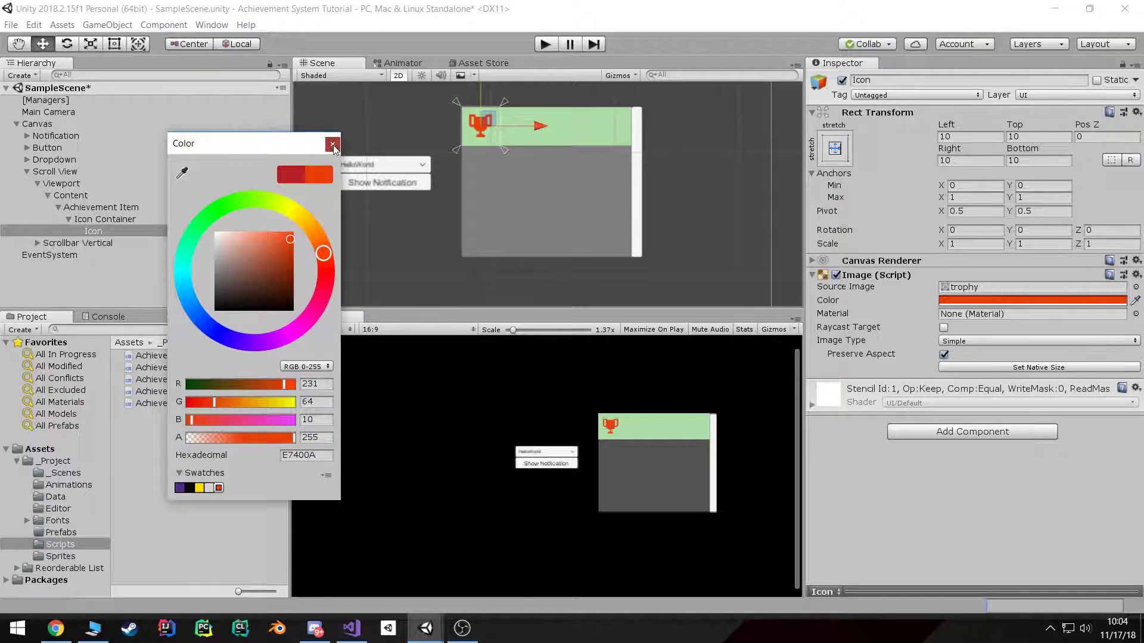
click(332, 144)
click(147, 231)
Rename Icon to 'Icon Unlocked' and duplicate it as 'Icon Locked'
click(926, 82)
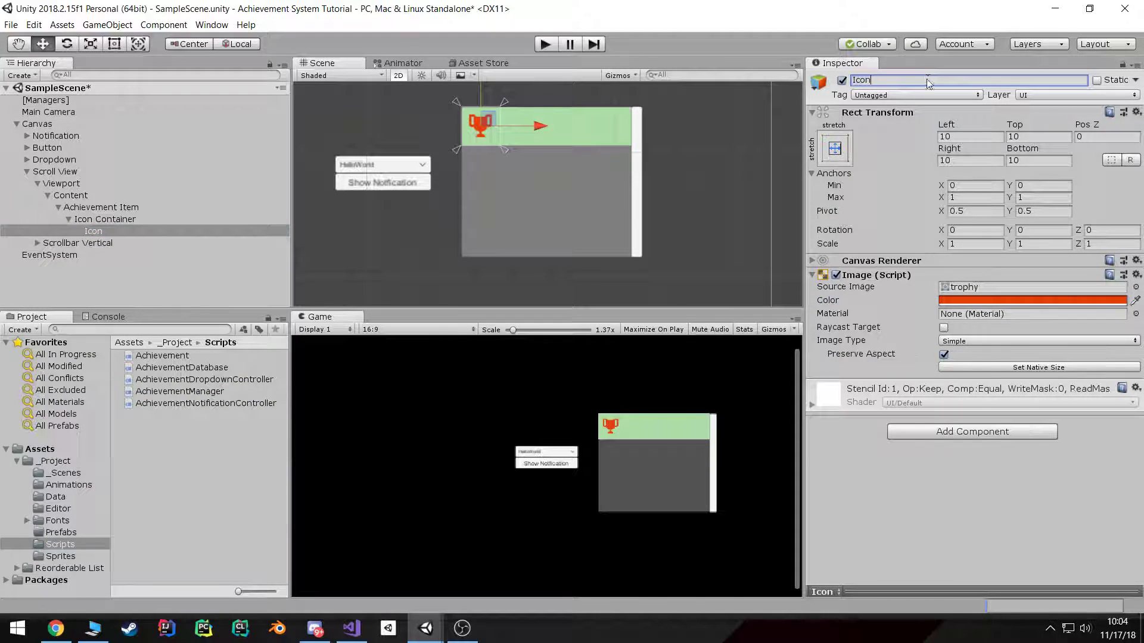
text(Unlocked)
key(Return)
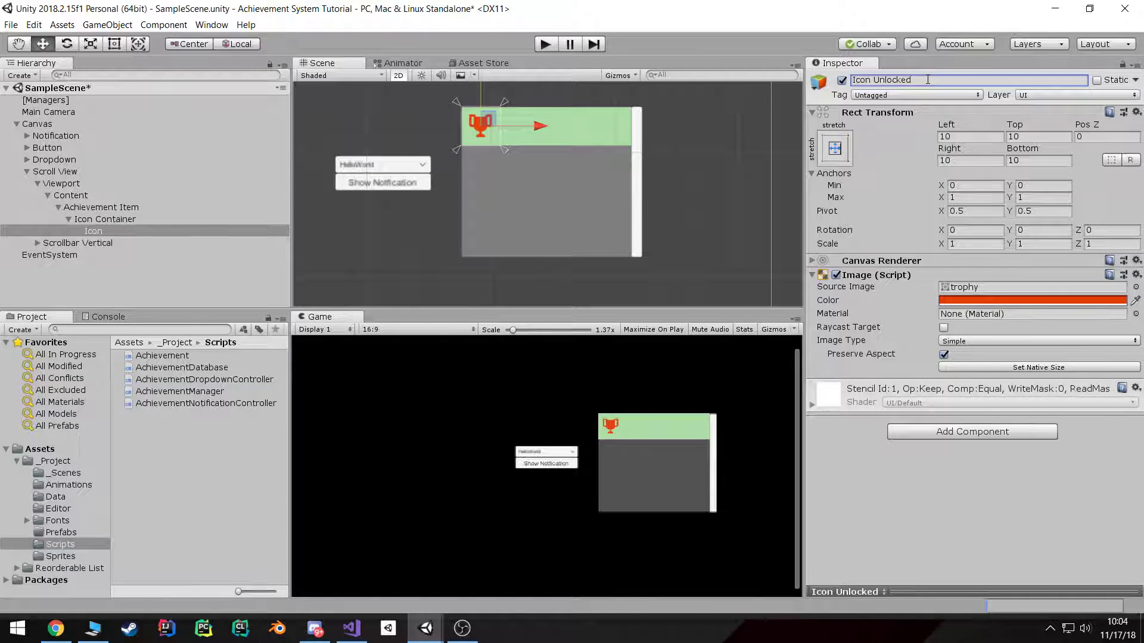
click(143, 229)
key(ctrl+d)
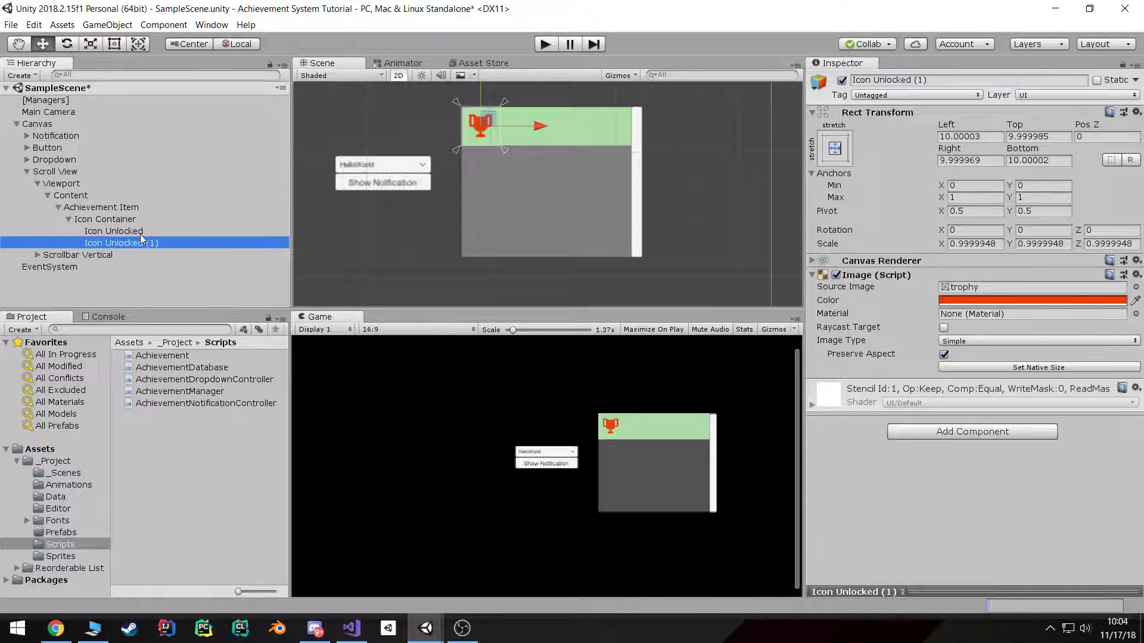
click(879, 77)
text(Icon Lock)
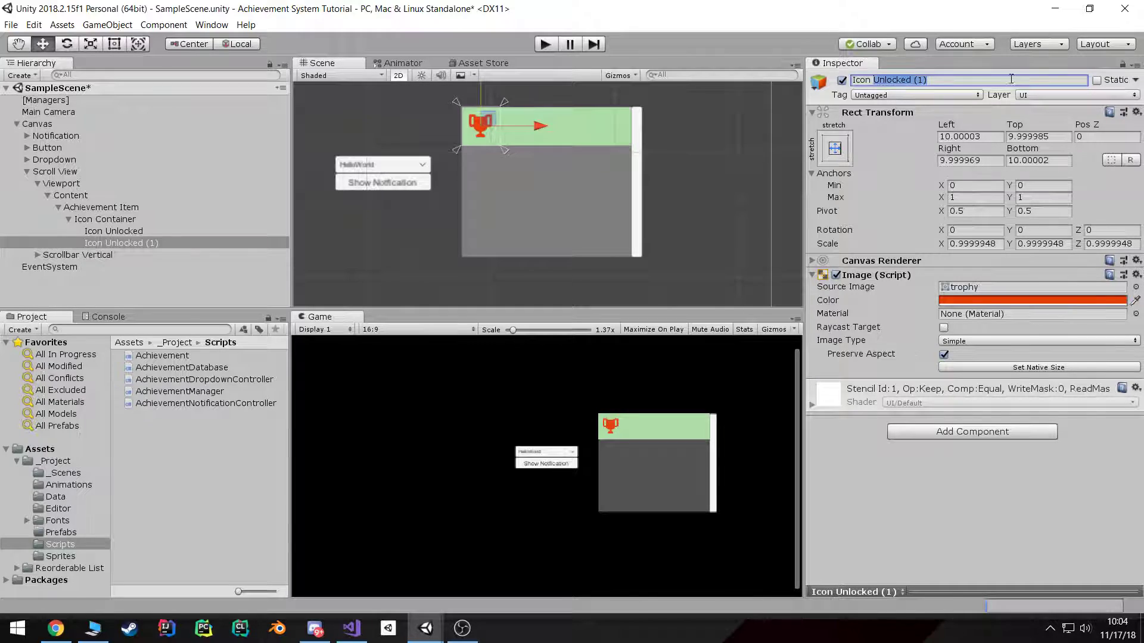
text(ed)
key(Return)
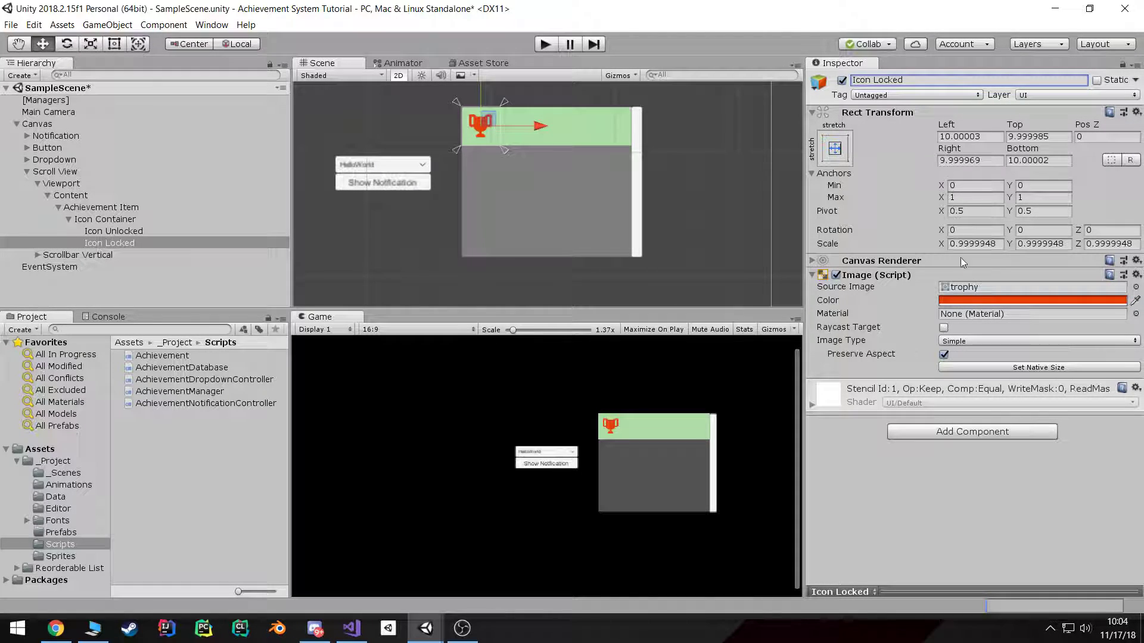
Make Icon Locked faded, dull grey-brown (121/101/94, alpha 52)
click(978, 300)
drag(242, 438, 226, 440)
click(333, 144)
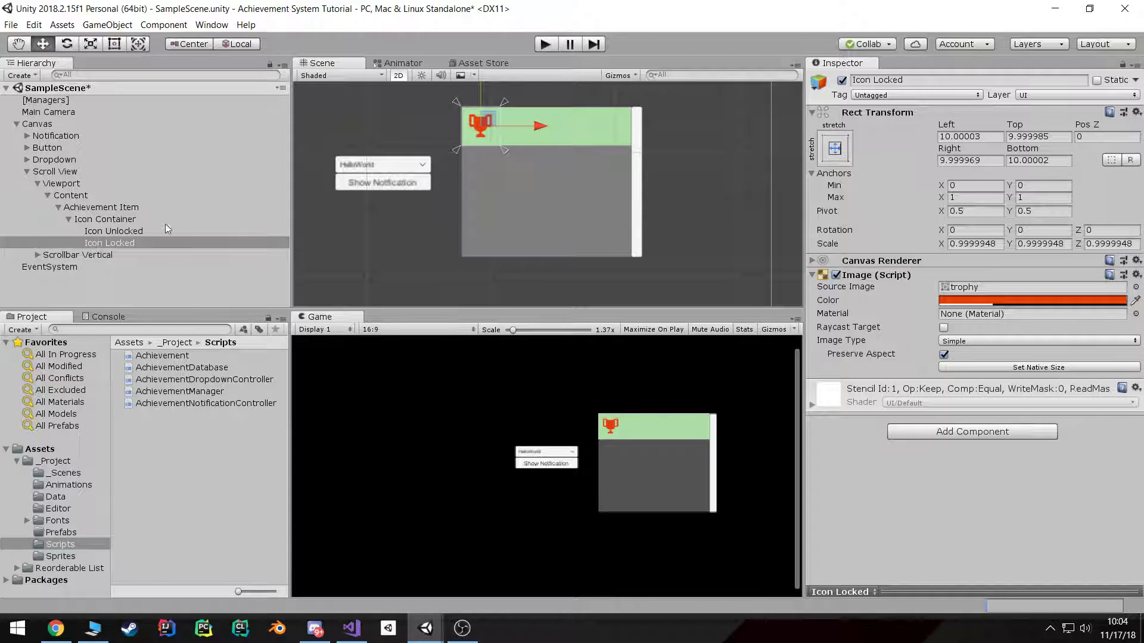
click(113, 232)
click(841, 81)
click(177, 242)
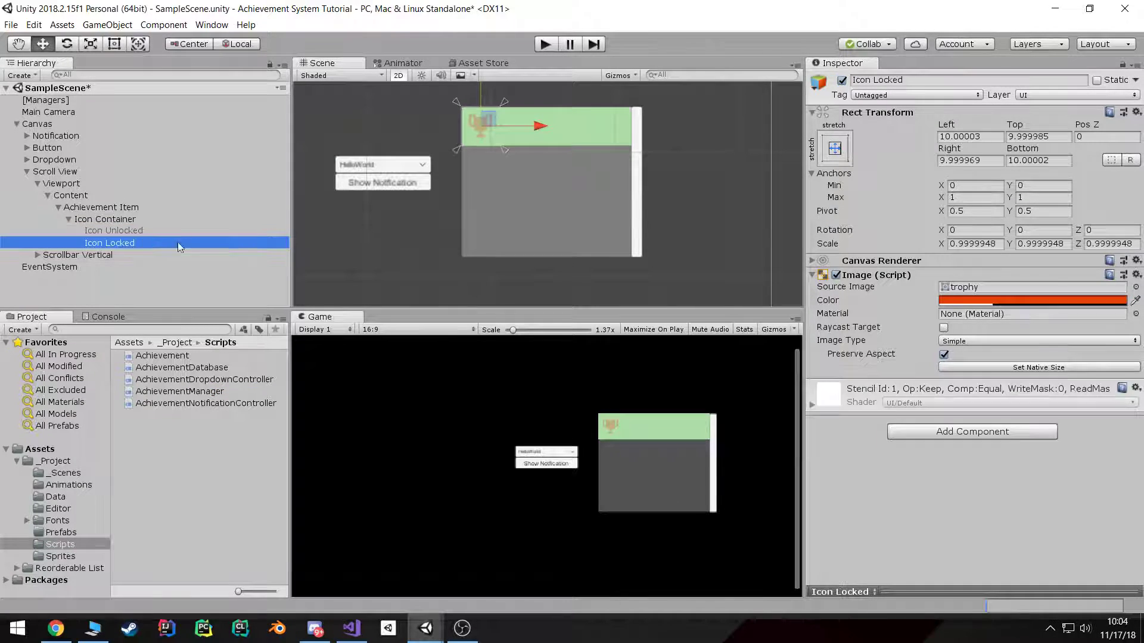
click(985, 302)
drag(219, 438, 209, 441)
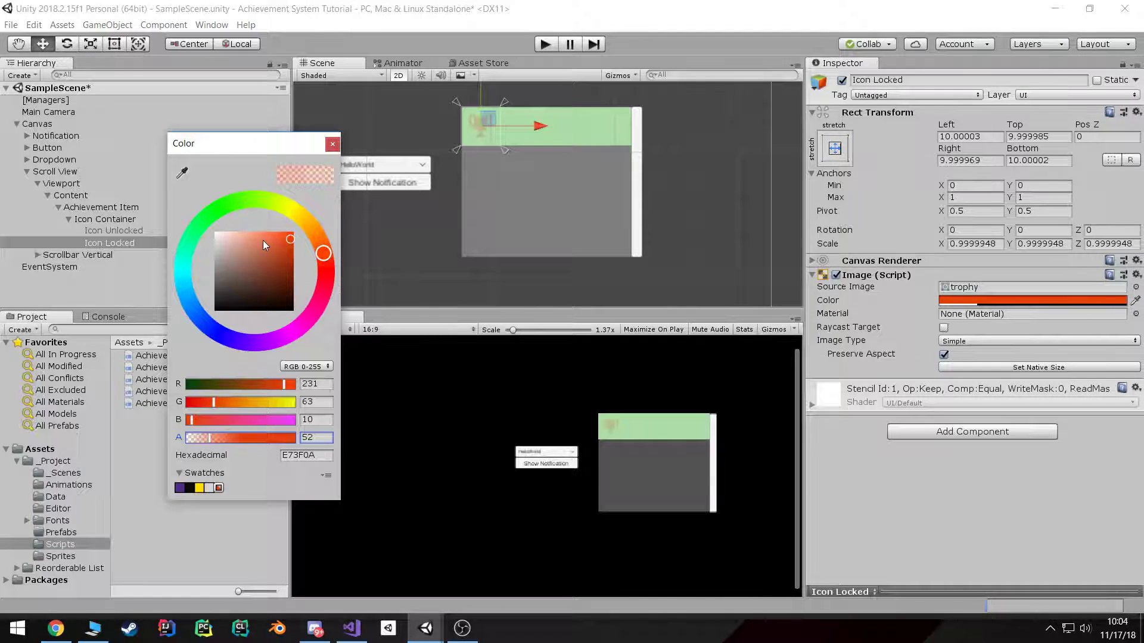
drag(280, 256, 235, 272)
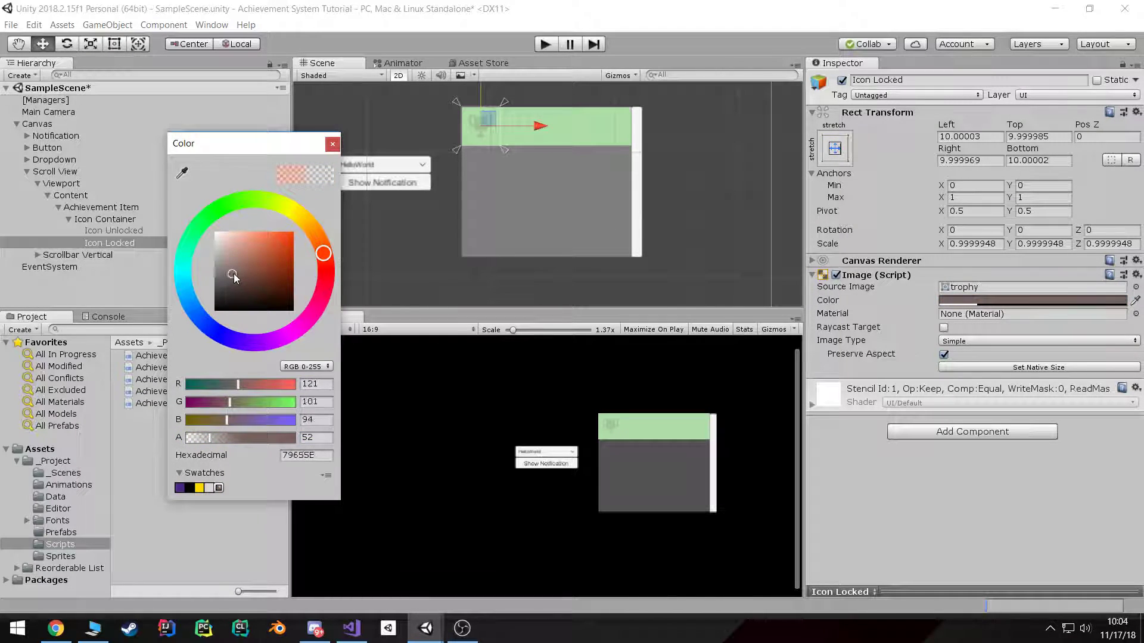
click(332, 146)
Toggle Icon Unlocked on and off to compare the icons, leaving it visible
click(113, 230)
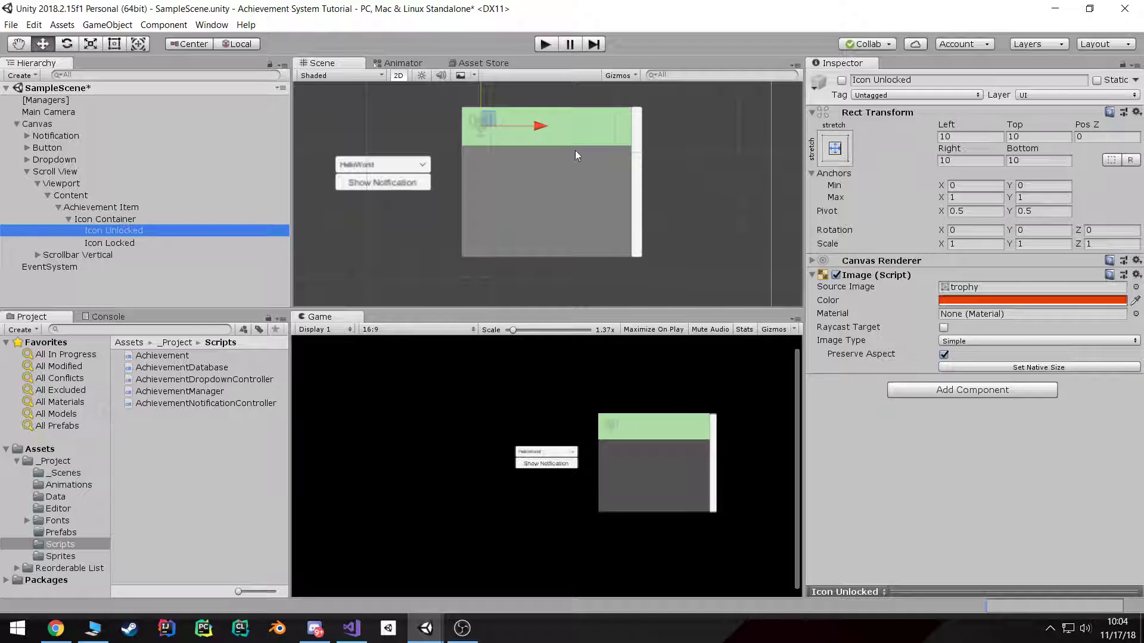
click(841, 80)
click(841, 80)
click(842, 81)
click(841, 81)
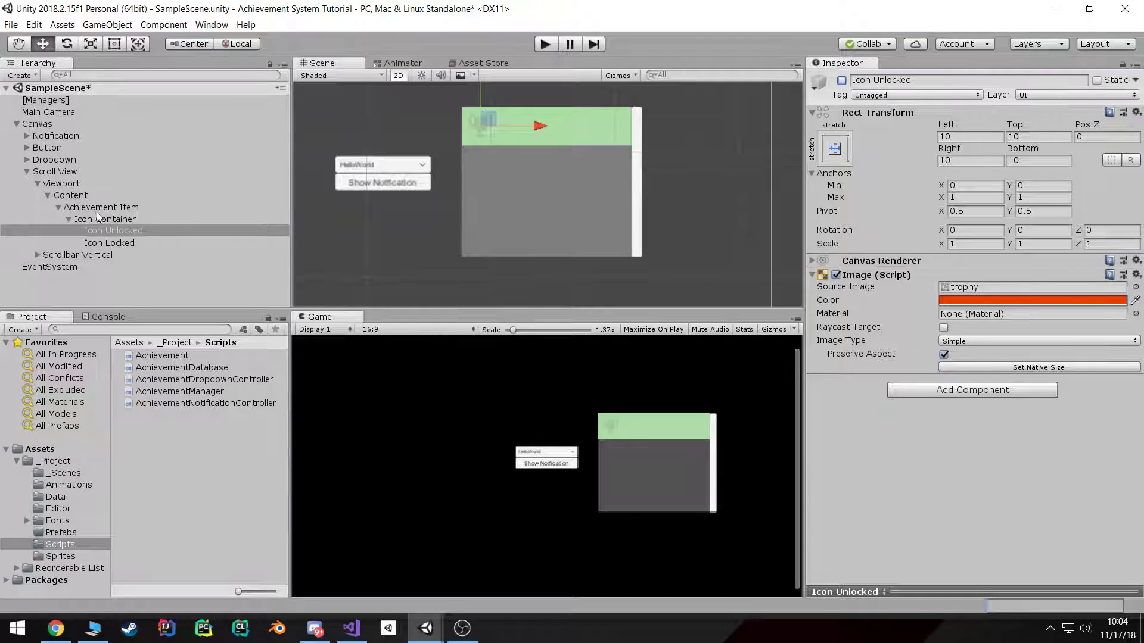
click(841, 80)
click(67, 219)
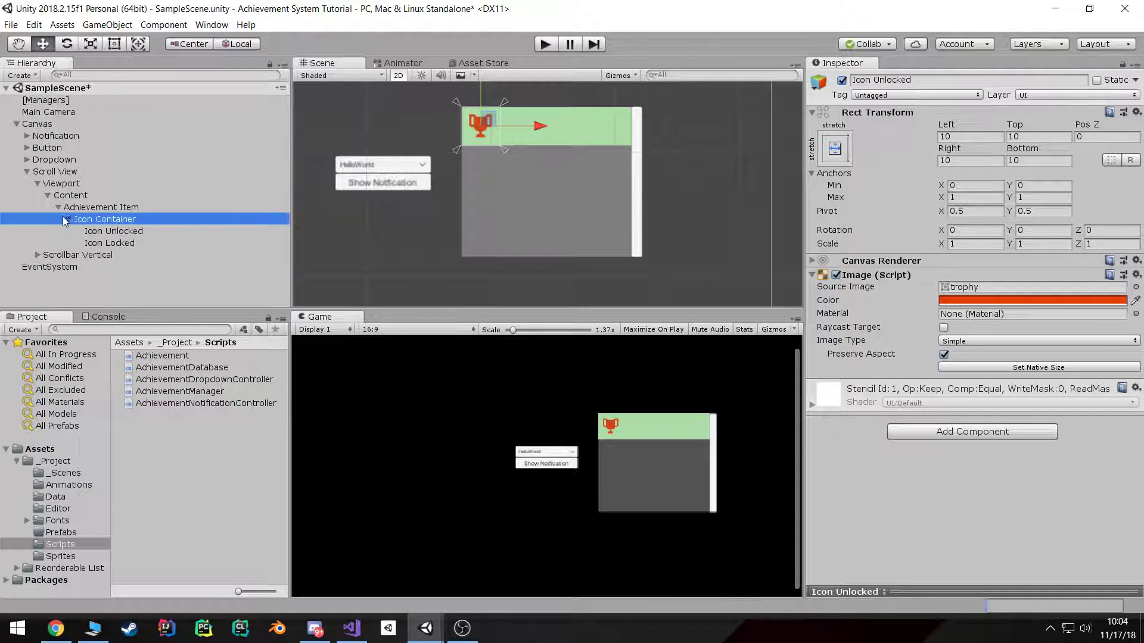
Add an empty child named Content under Achievement Item
click(65, 219)
right_click(100, 207)
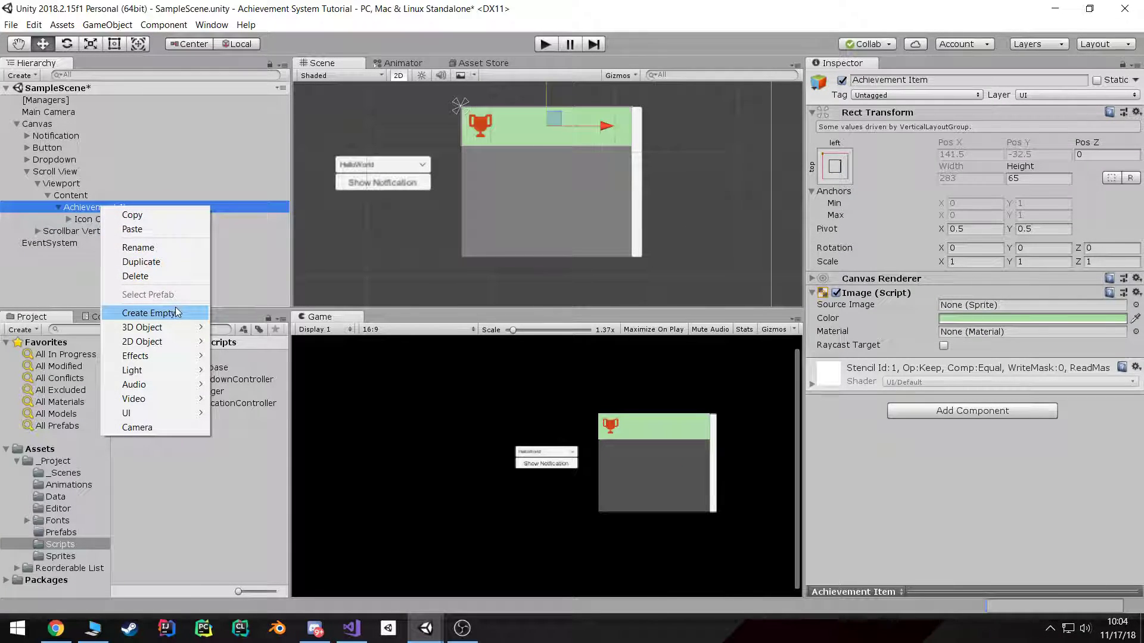
click(175, 312)
text(XC)
text(o)
key(BackSpace)
text(Conten)
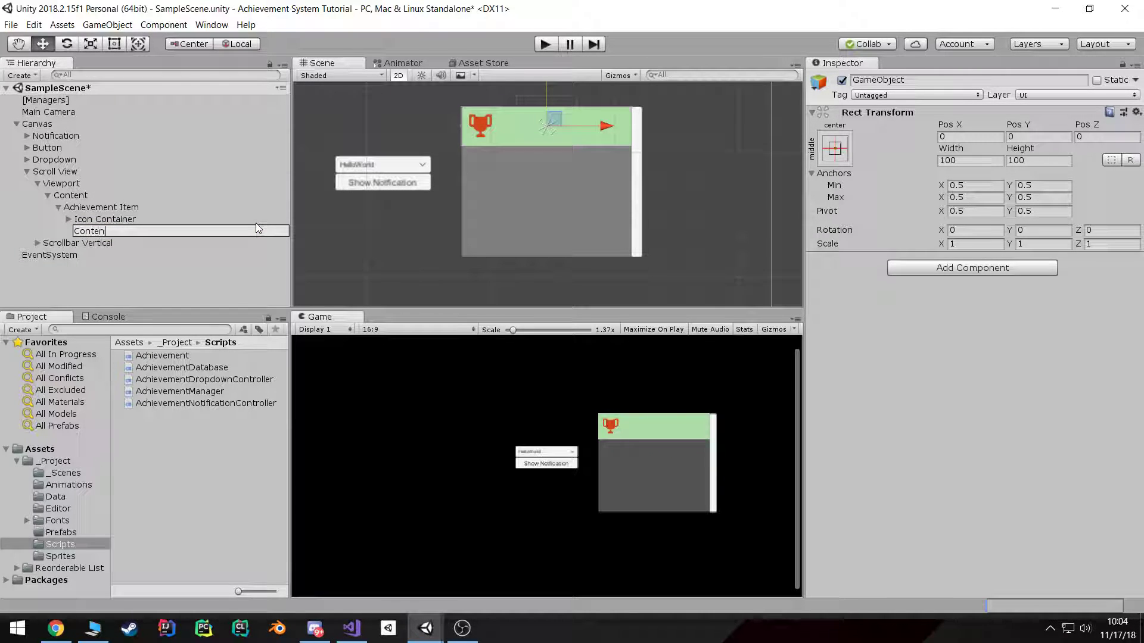
text(t)
key(Return)
Stretch Content across the row with the stretch-stretch preset, Left 65 and Right 0
click(834, 148)
alt+click(1003, 372)
key(w)
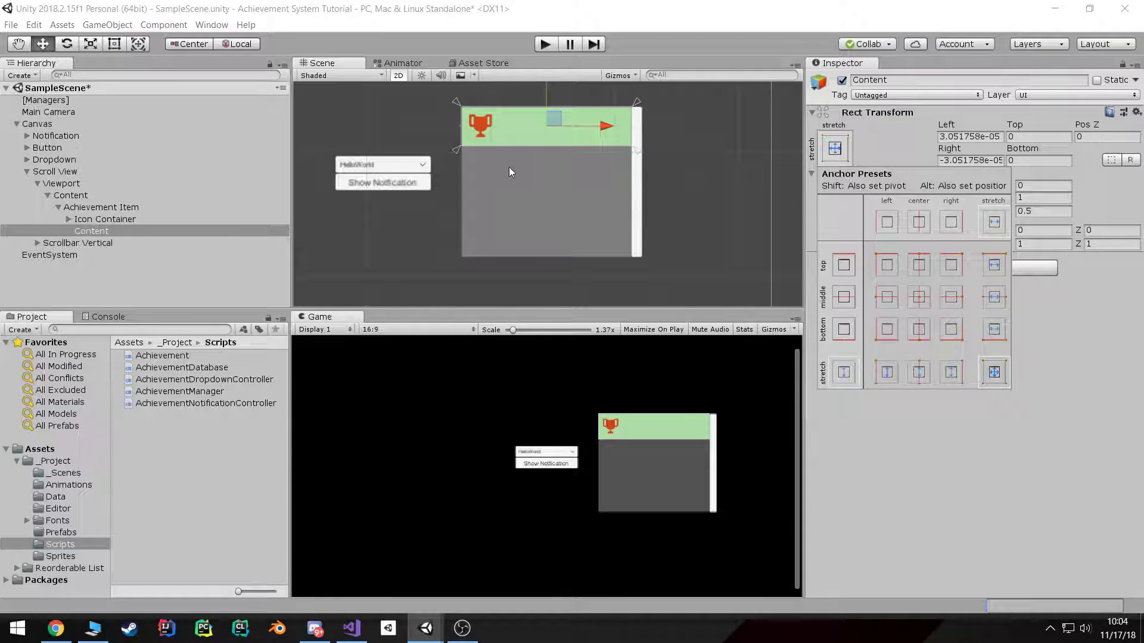
click(1006, 463)
click(978, 138)
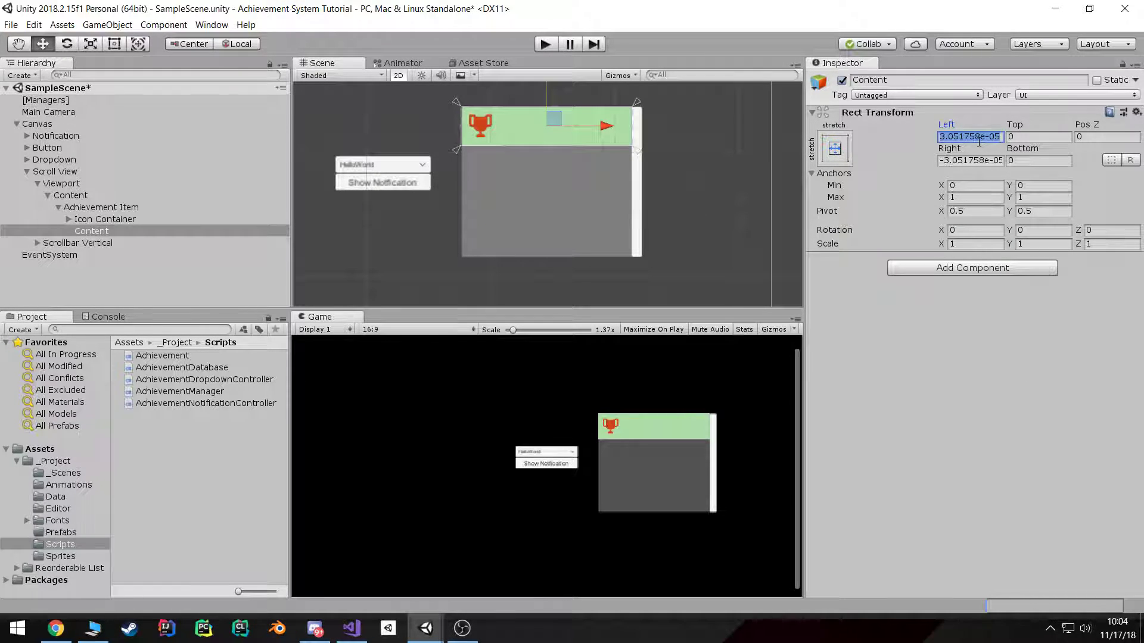
text(65)
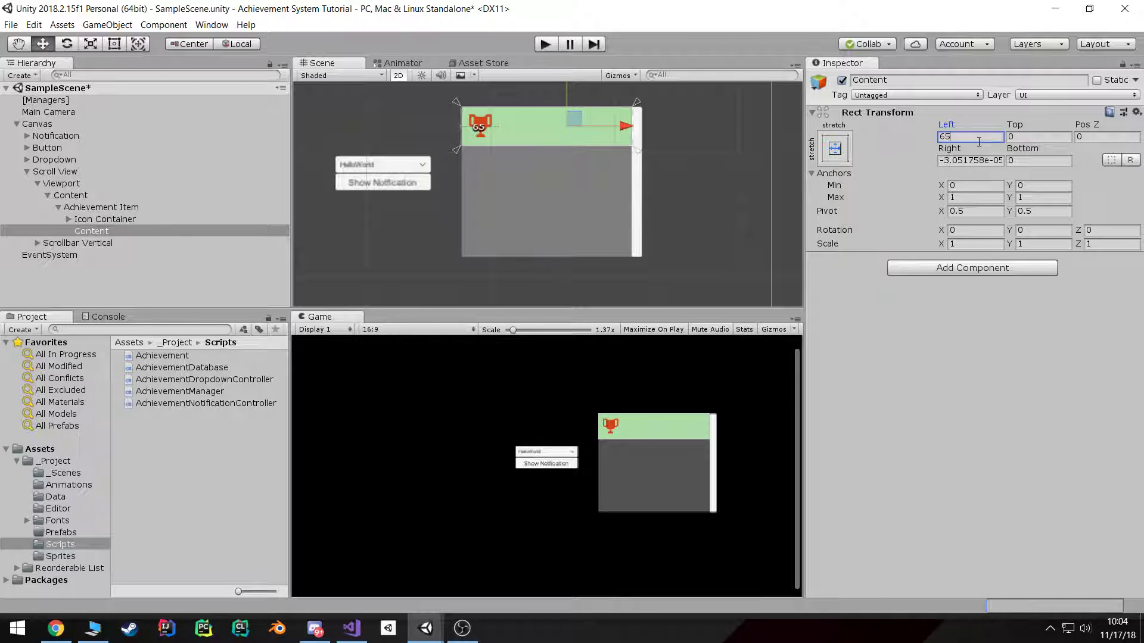
click(970, 161)
text(0)
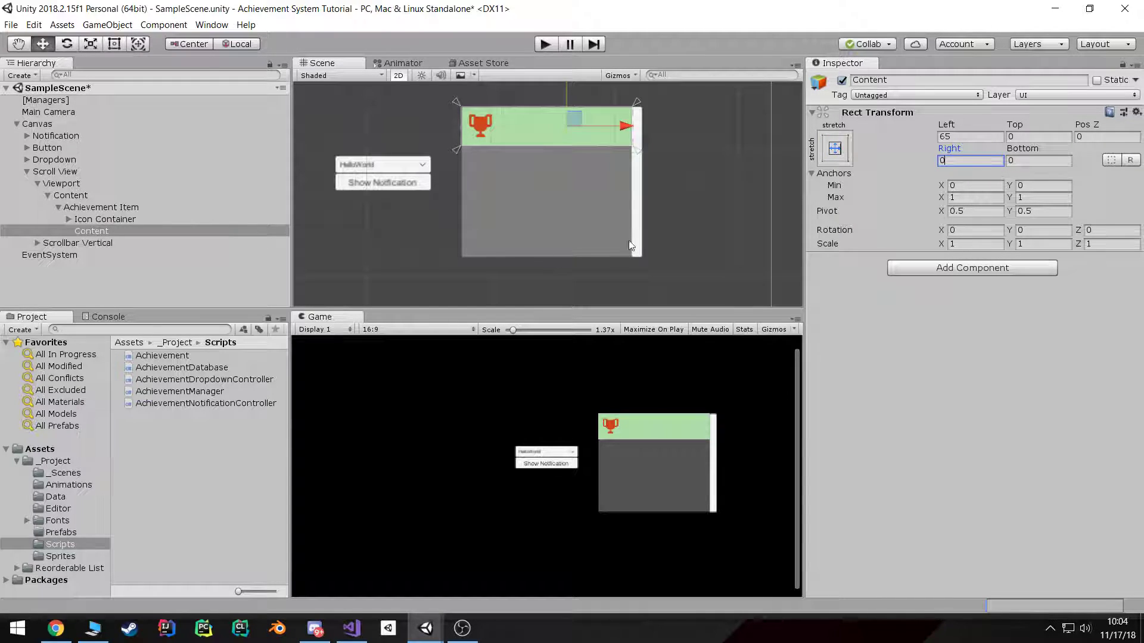
Add a text label under Content named Title Label with font size 18
right_click(205, 229)
mouse_move(226, 438)
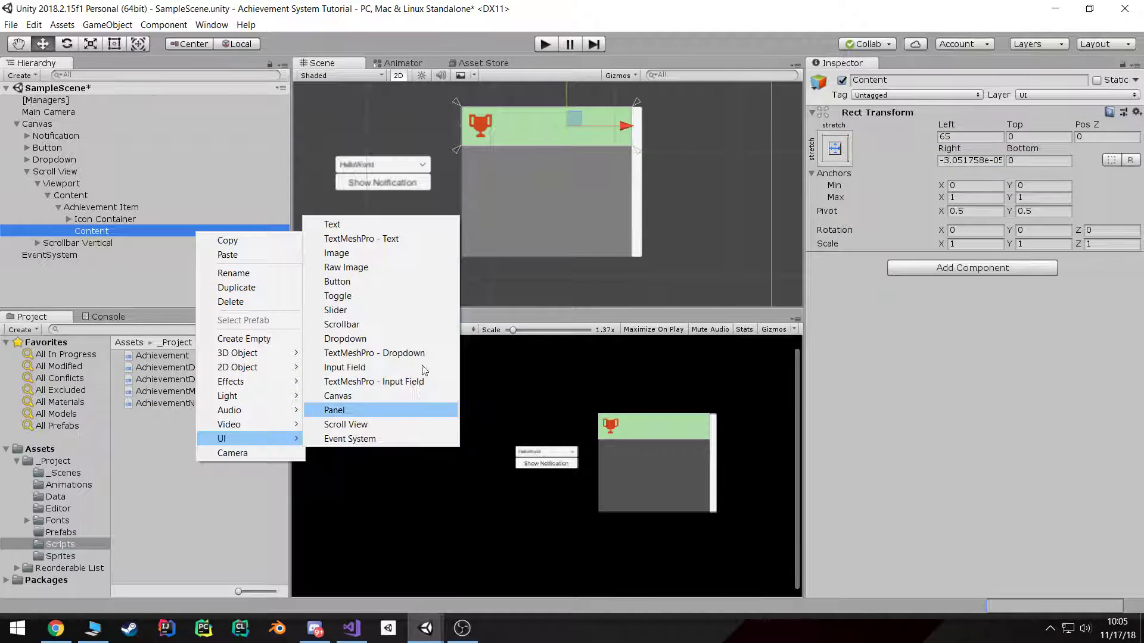
click(358, 225)
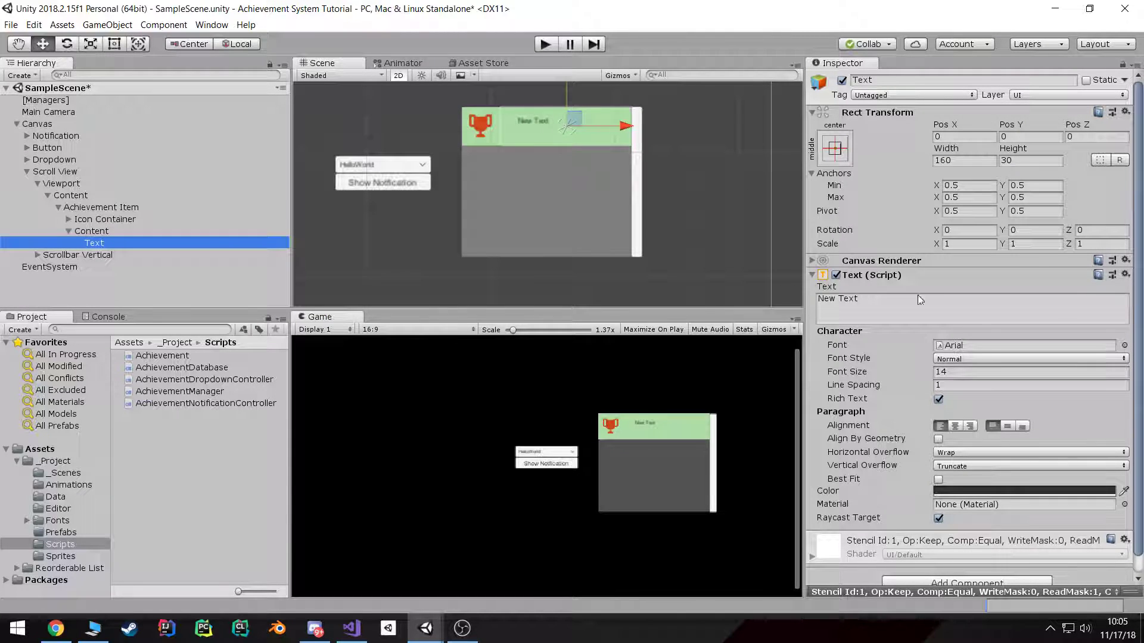
click(901, 79)
text(T)
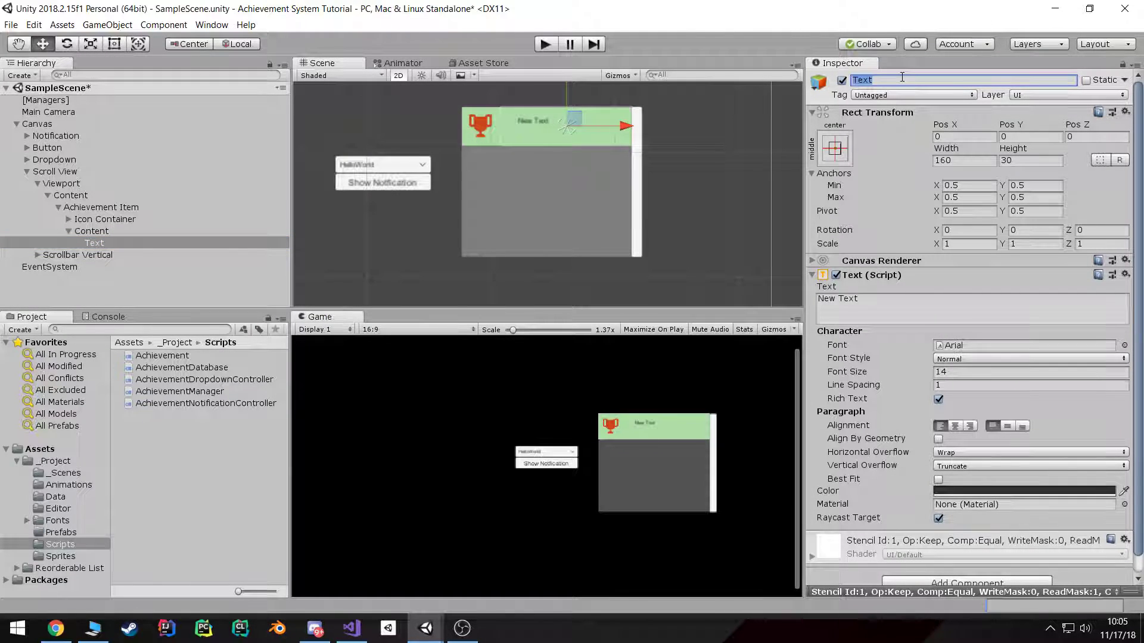
text(itle Label)
click(963, 372)
text(18)
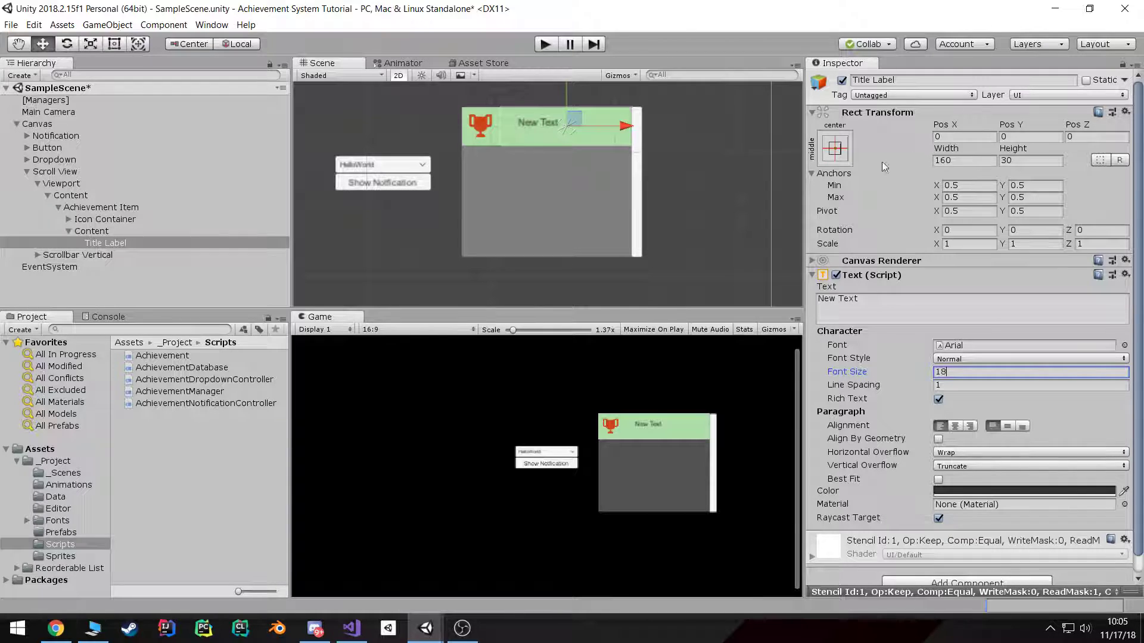
Stretch Title Label across Content's upper half, anchored at the middle, with bottom-aligned text
click(835, 148)
alt+click(993, 371)
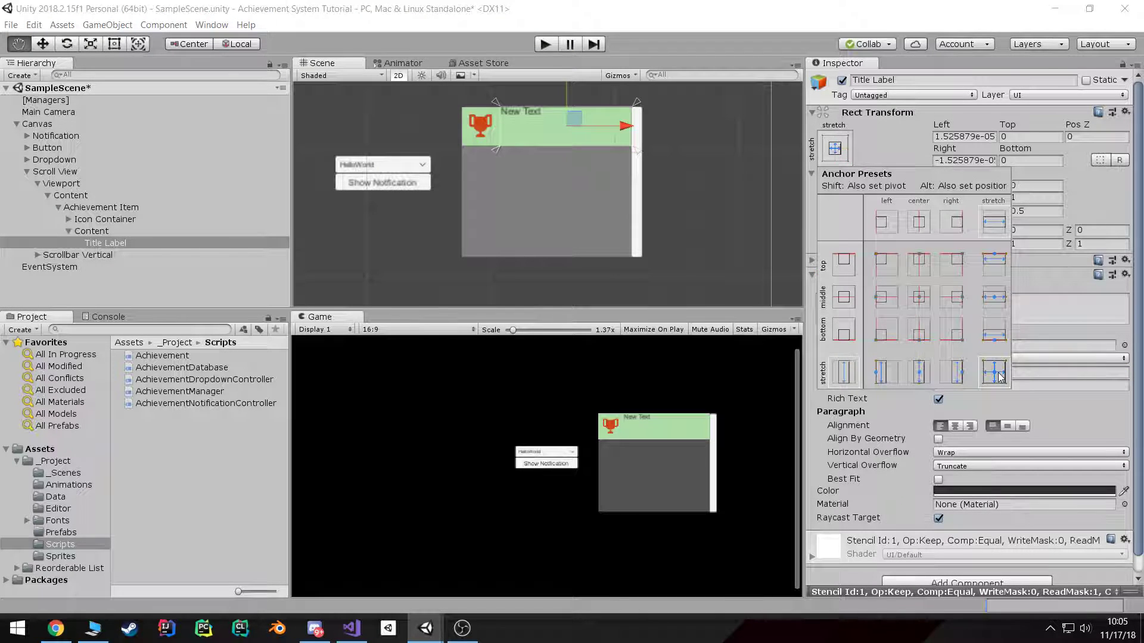
click(1038, 183)
click(1024, 186)
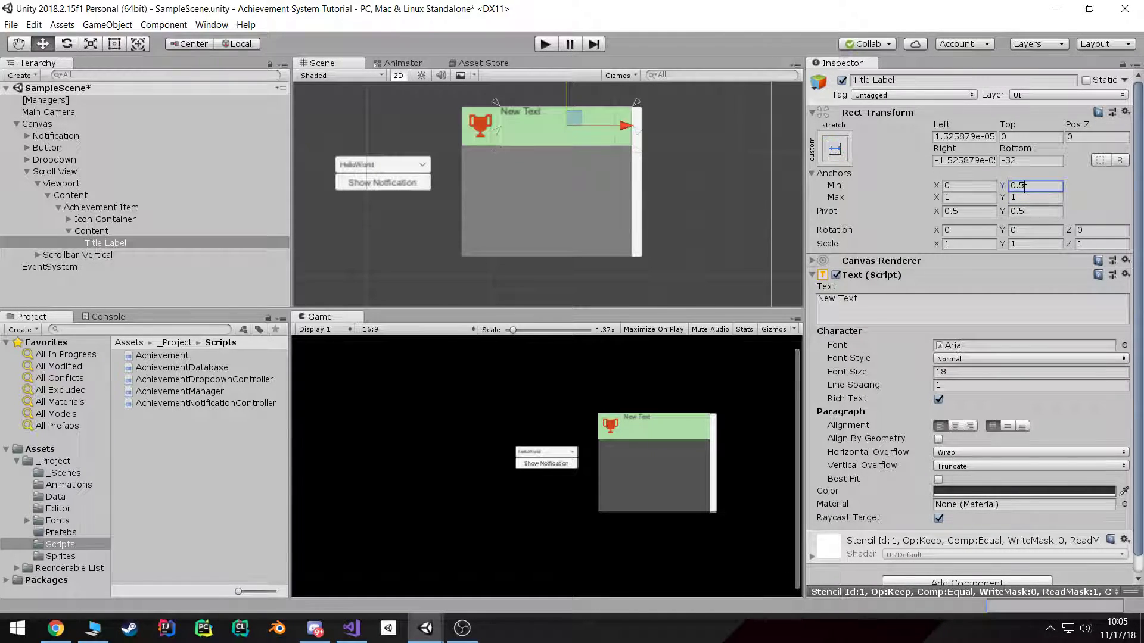
click(1029, 160)
text(09)
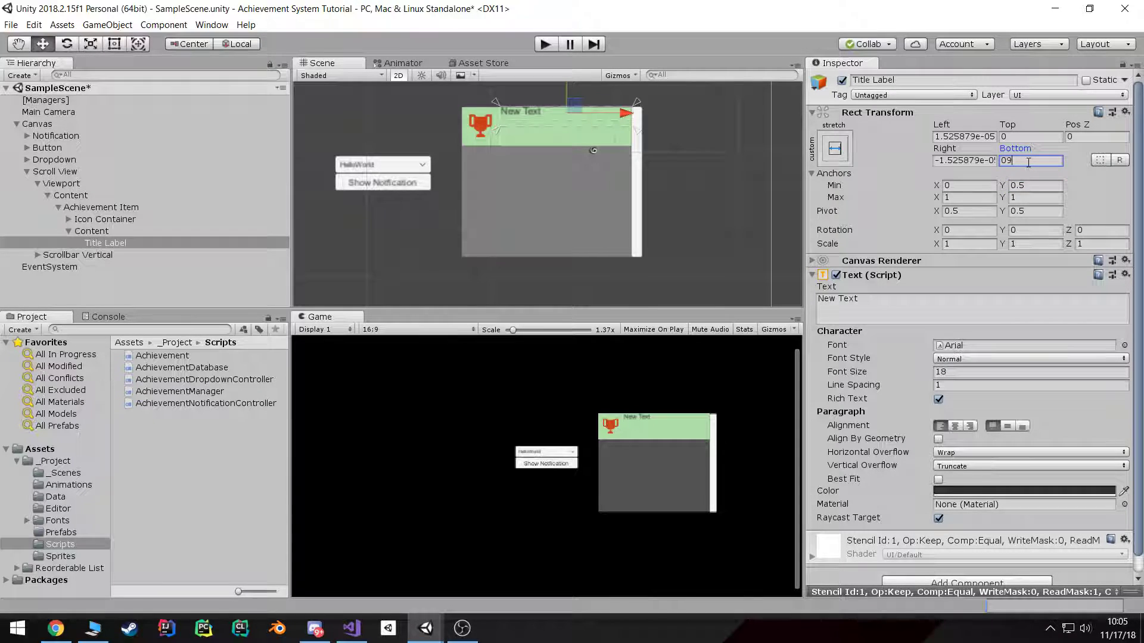
text(0)
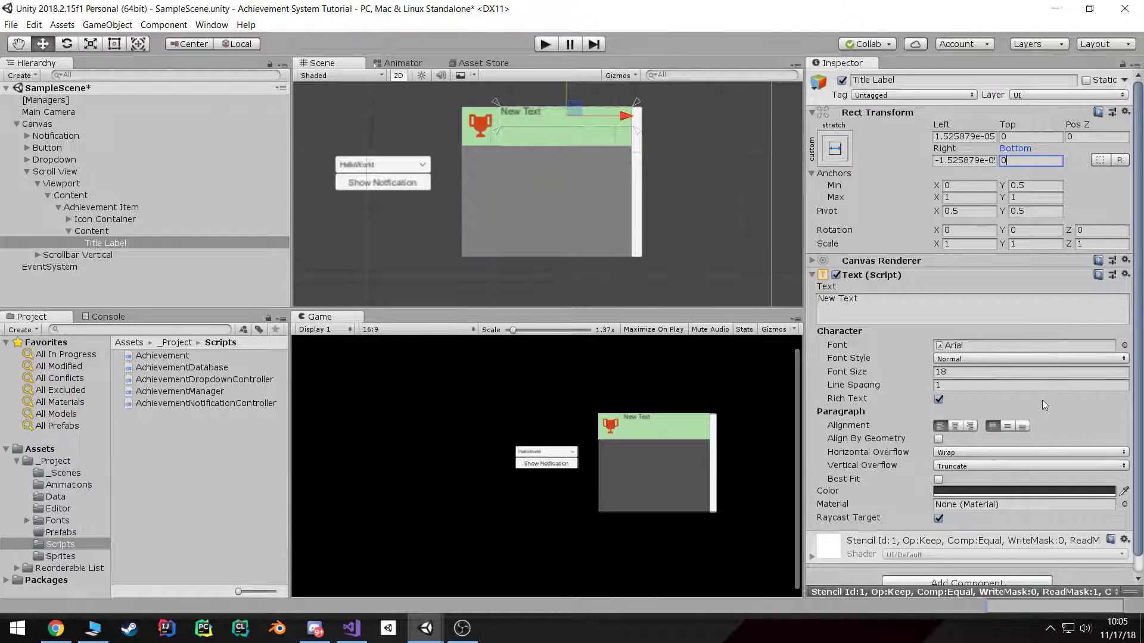
click(1021, 427)
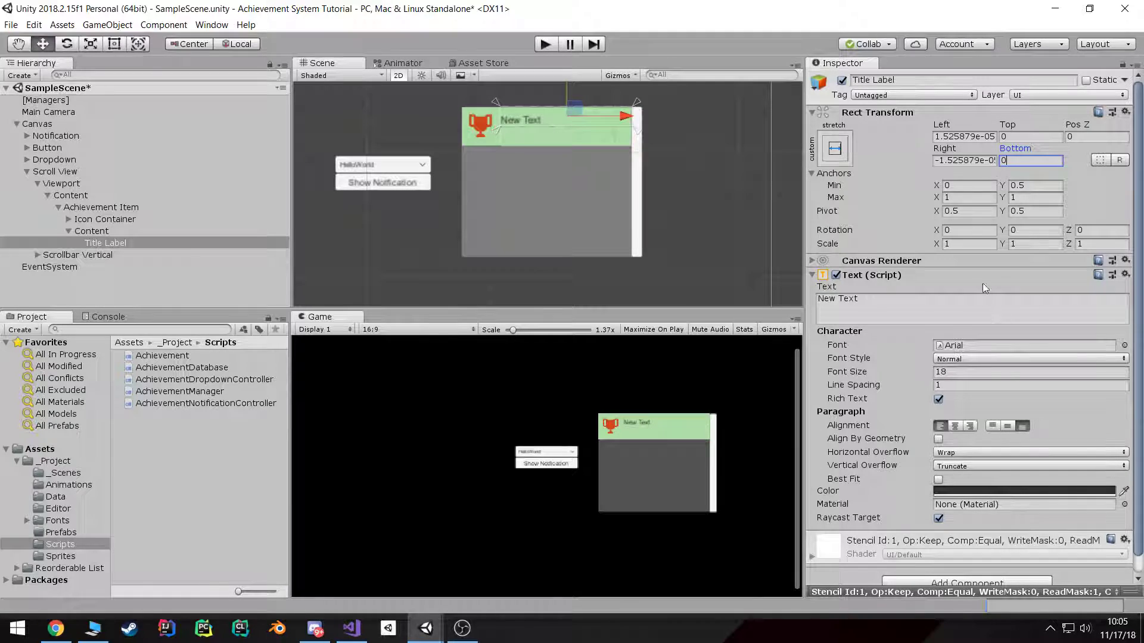
Set the label text to 'Achievement Title' in Roboto-Medium, then duplicate Title Label
click(908, 307)
text(Achievement Title)
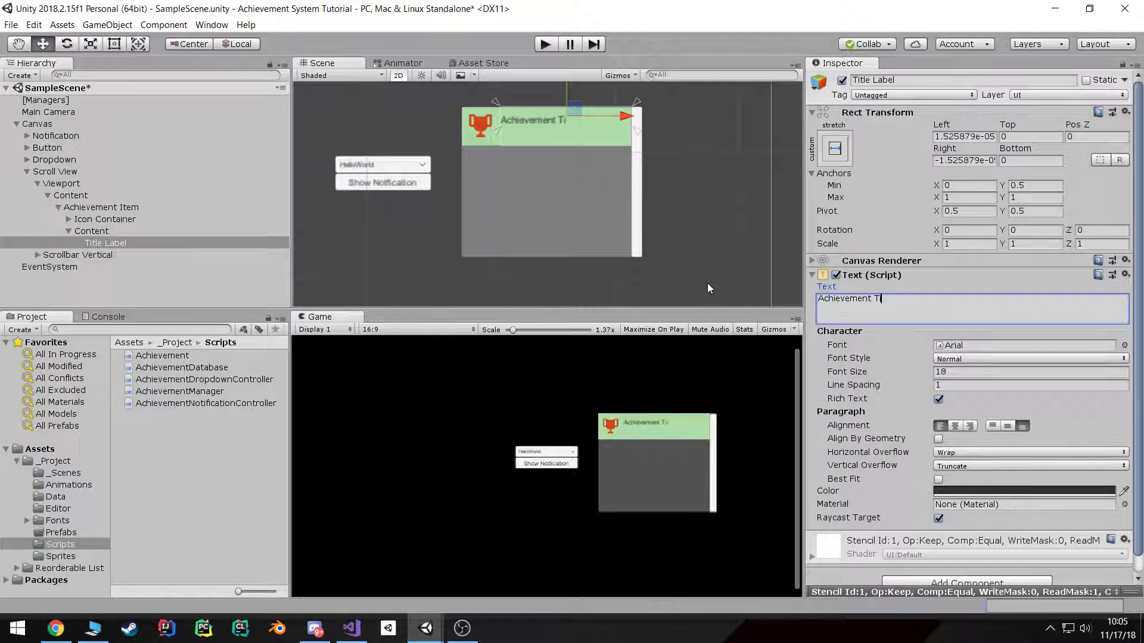
click(1124, 345)
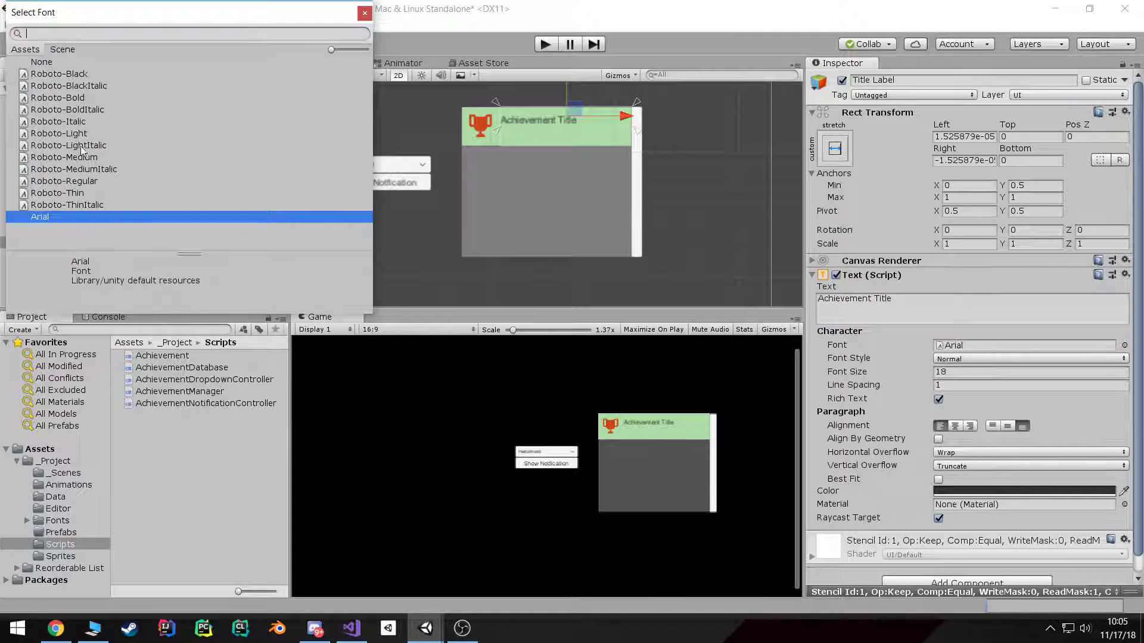
click(91, 158)
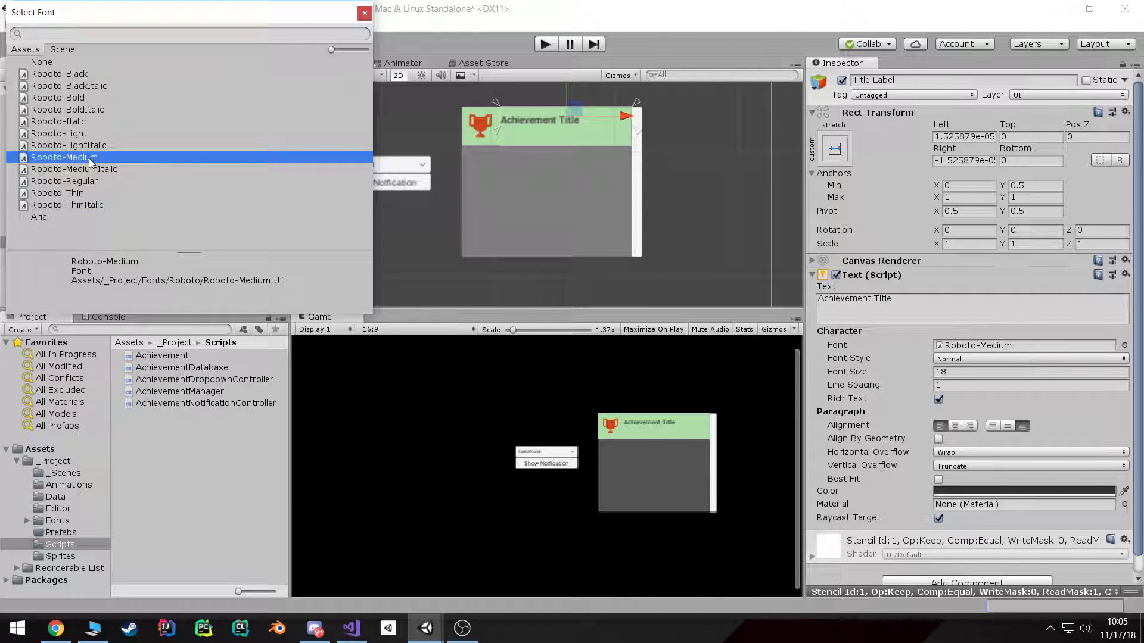
double_click(91, 158)
click(112, 243)
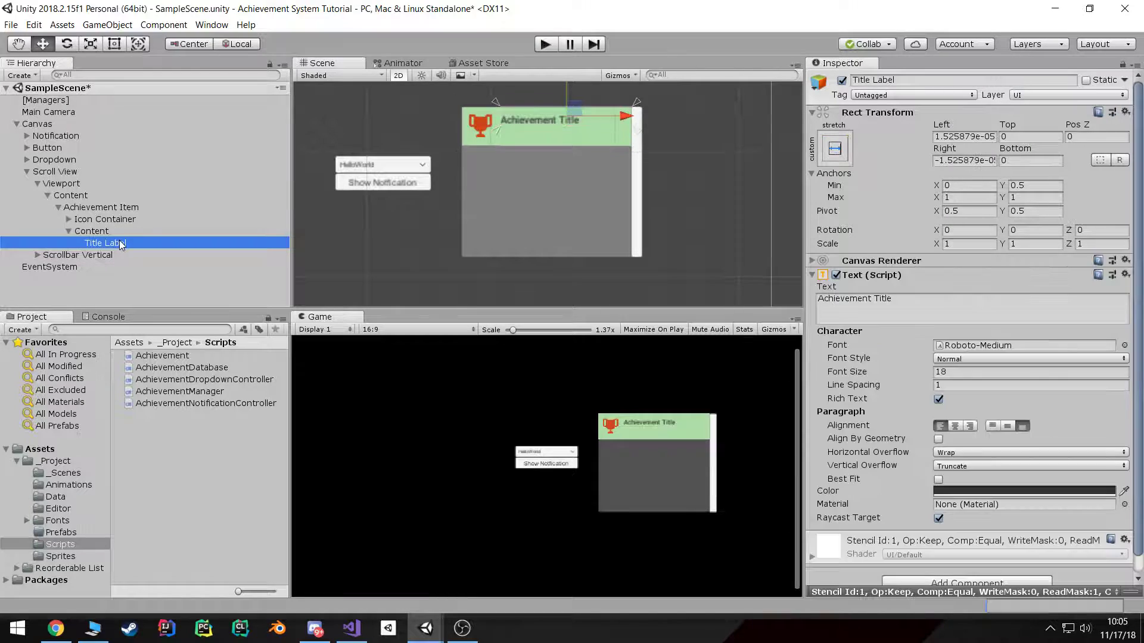
key(ctrl+d)
Set the copied label's anchors to Min 0,0 and Max 1,0.5
click(1035, 186)
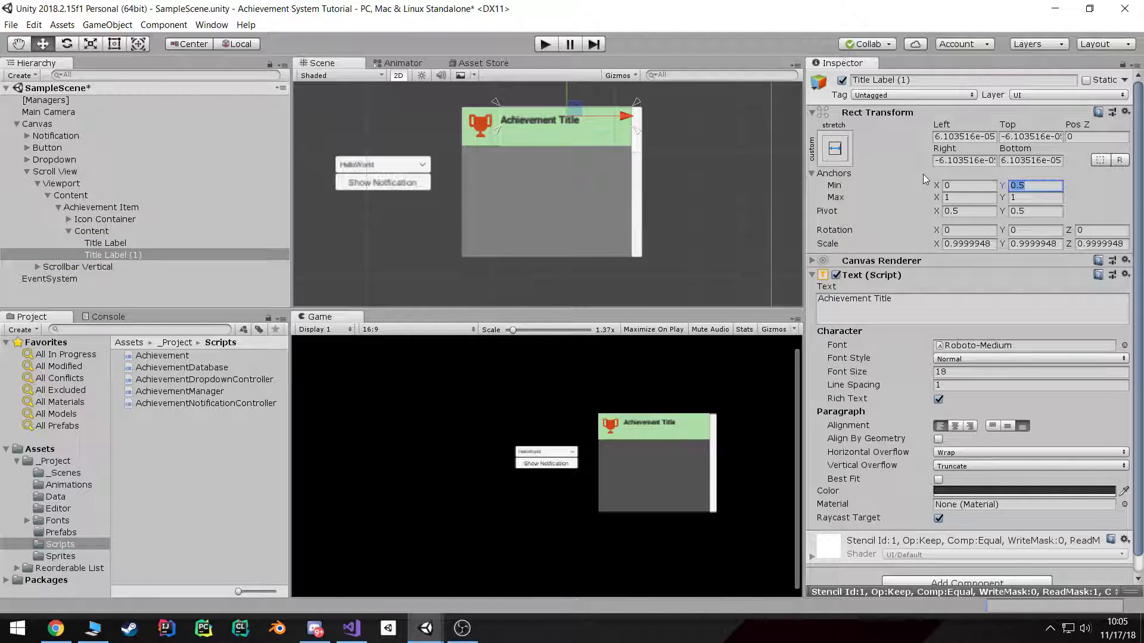
text(0)
key(Tab)
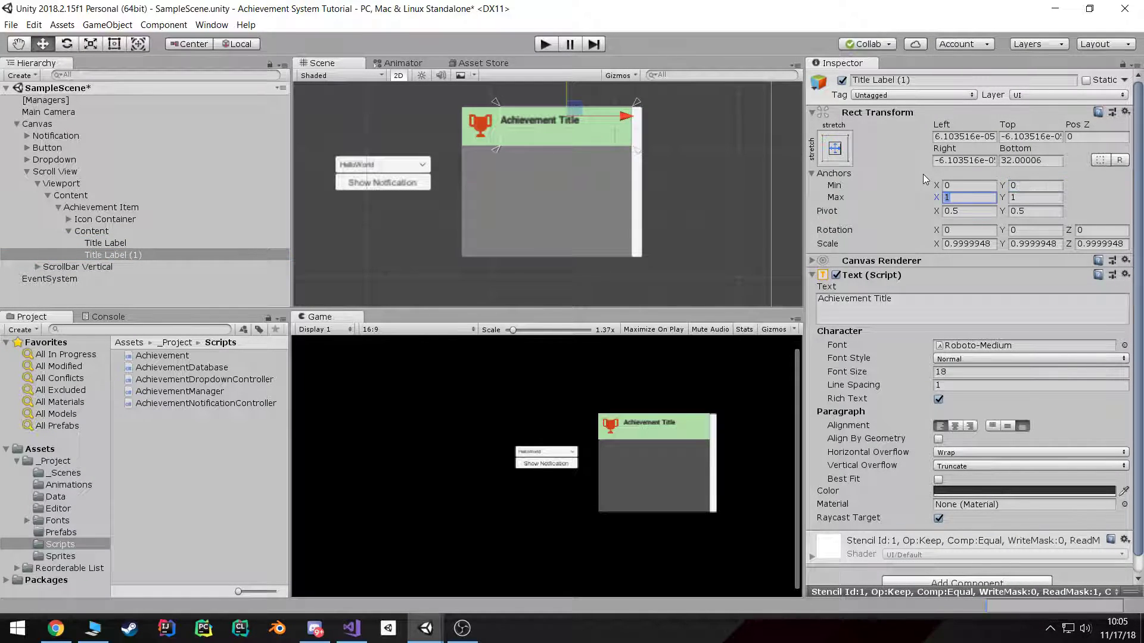
text(0.5)
key(BackSpace)
key(BackSpace)
key(BackSpace)
text(1)
key(Tab)
text(0.5)
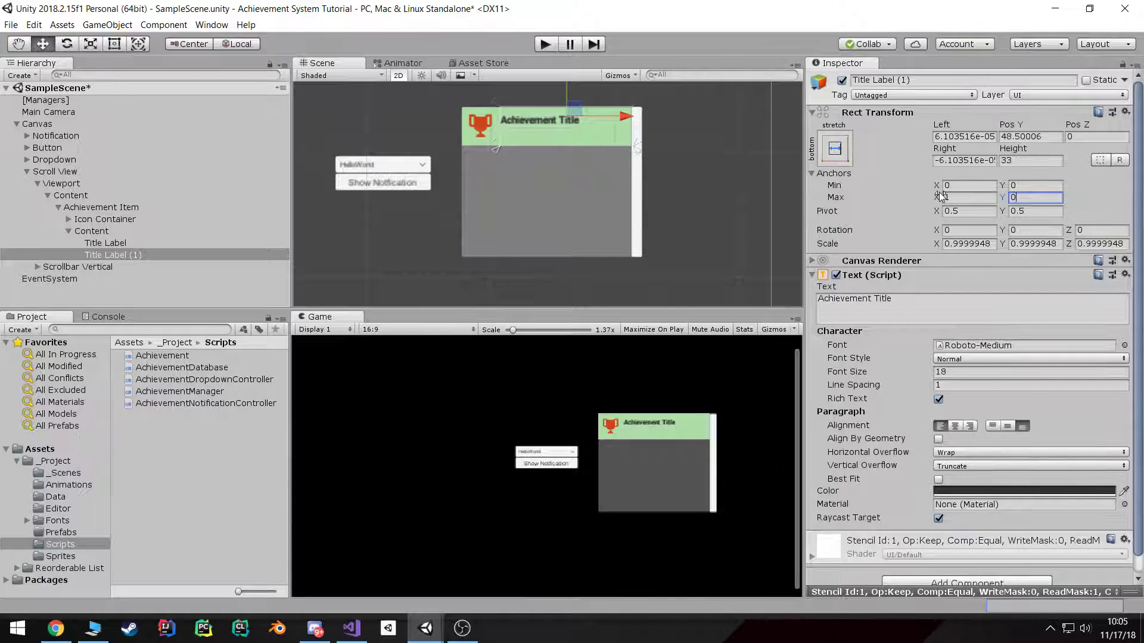
Reset all of the copied label's offsets to 0
click(1017, 137)
text(0)
click(1031, 160)
text(0)
click(961, 136)
text(0)
click(964, 158)
text(0)
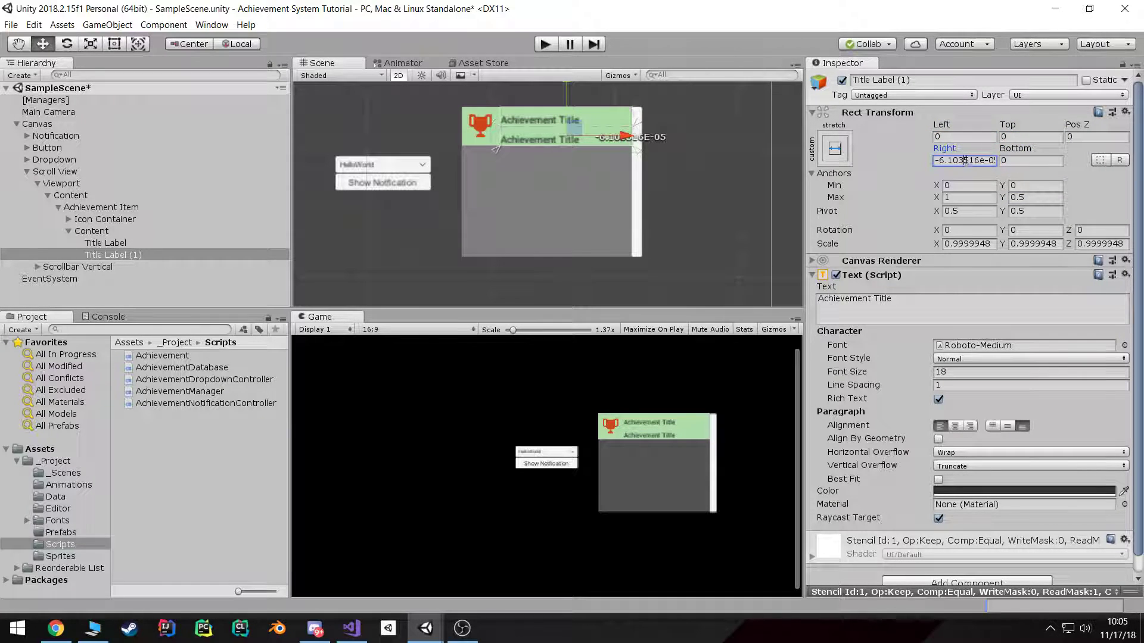
Restore the copied label's scale to 1, 1, 1
click(968, 244)
text(2)
click(1037, 244)
text(1)
click(968, 244)
text(1)
key(Tab)
key(Tab)
text(1)
Top-align the copy's text and set it to 'Description goes here yada' in Roboto-Italic
click(952, 302)
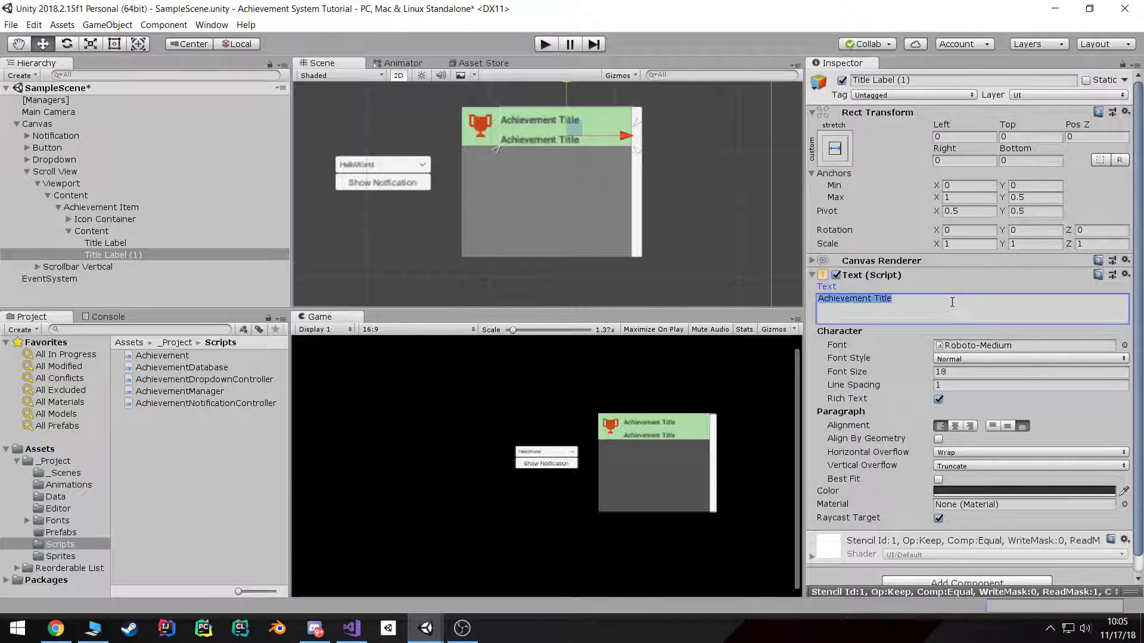
click(998, 427)
click(917, 322)
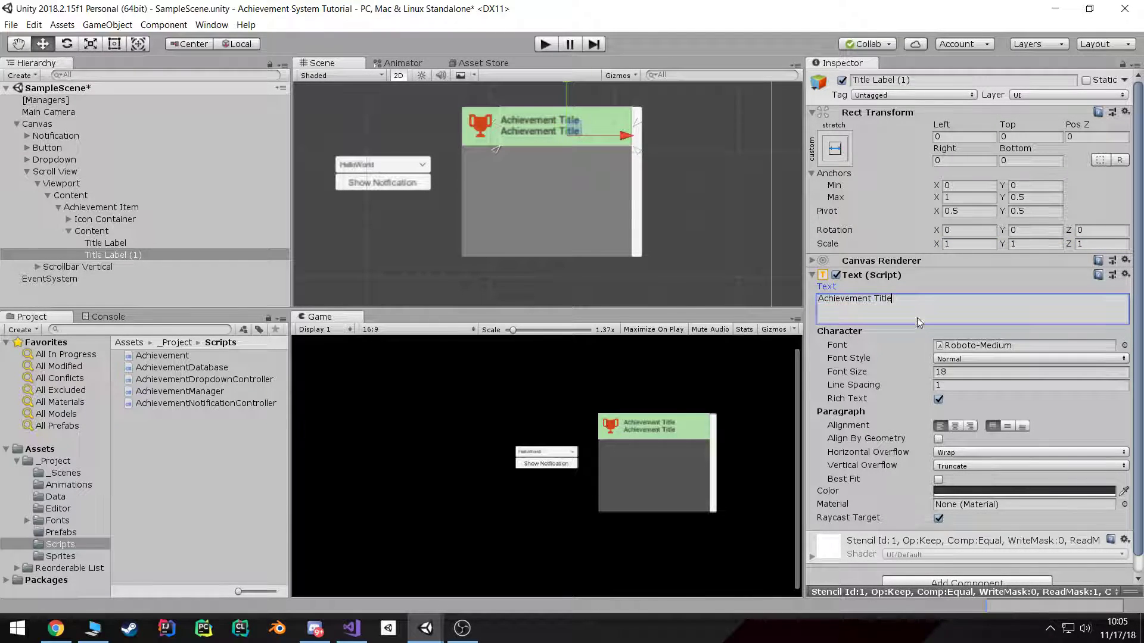
key(ctrl+a)
text(Des)
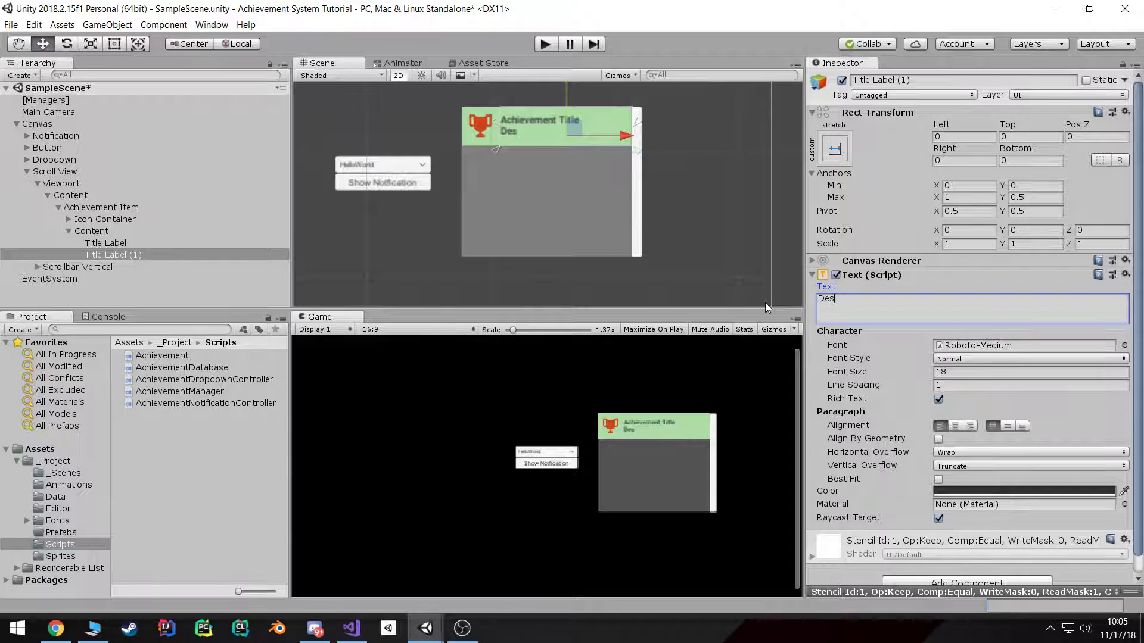
text(cription)
click(1125, 345)
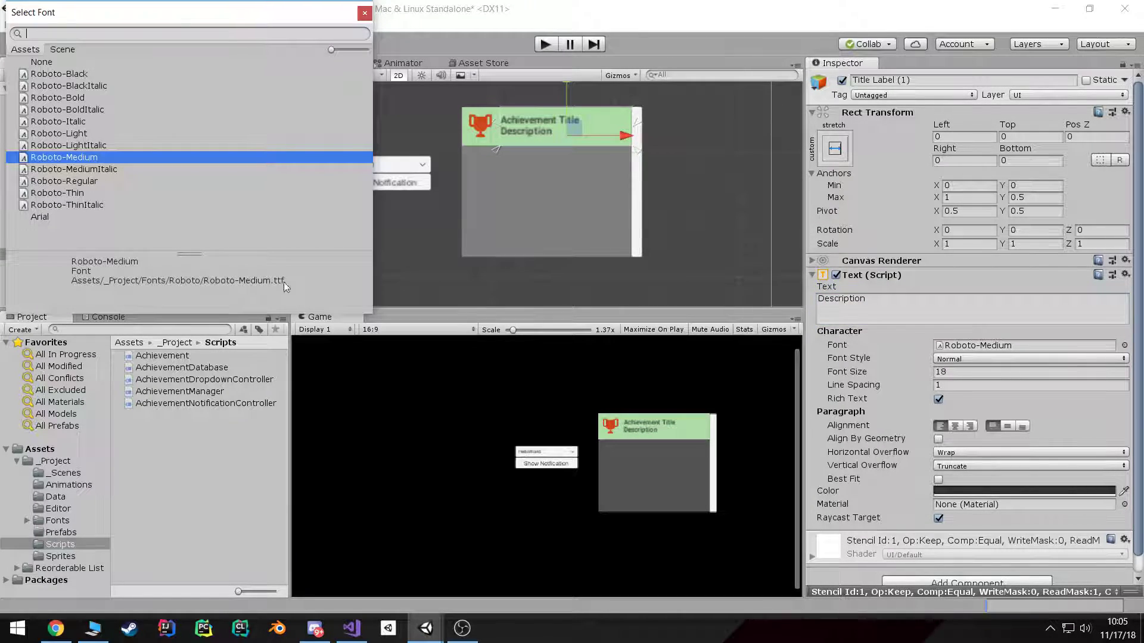
click(95, 111)
click(98, 121)
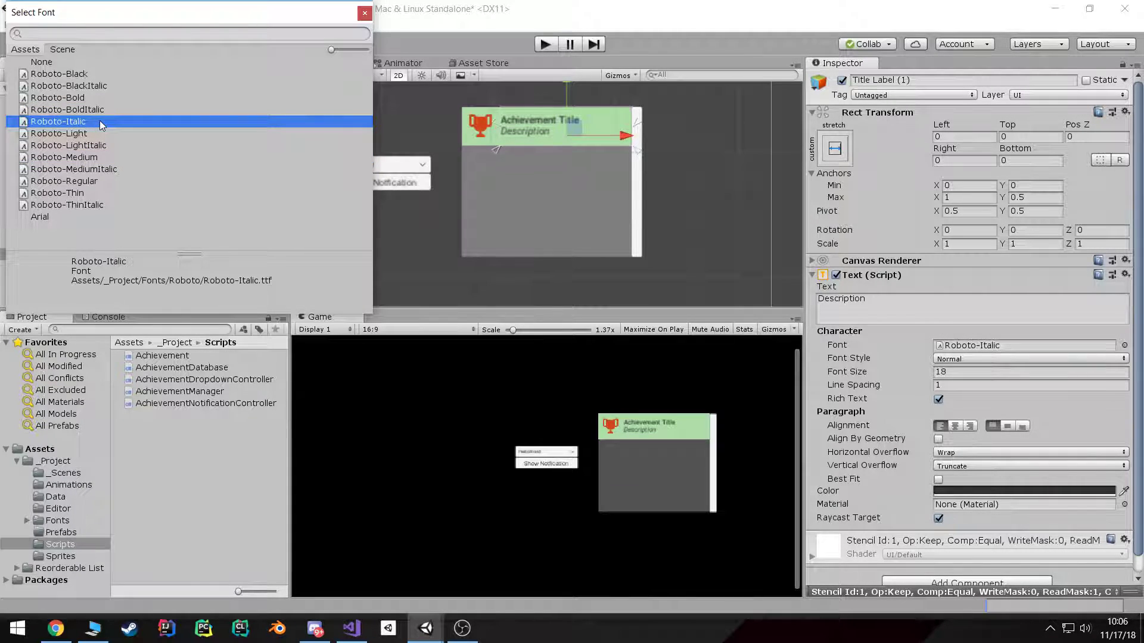
click(884, 308)
click(884, 309)
text(goes here yada)
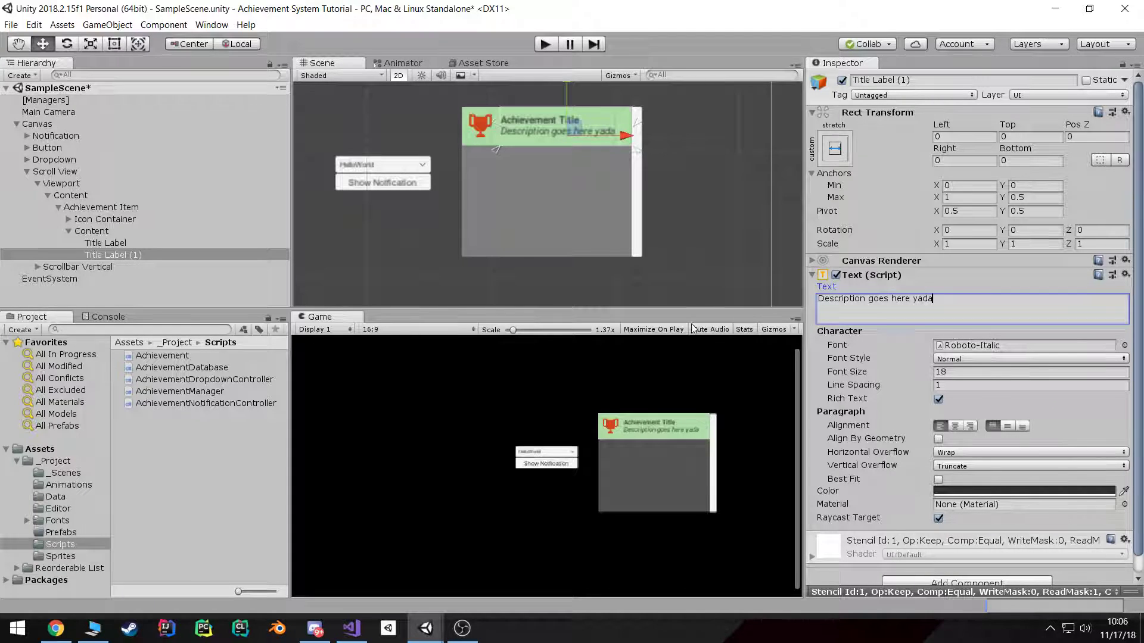
Rename the copied label to Description Label
click(106, 231)
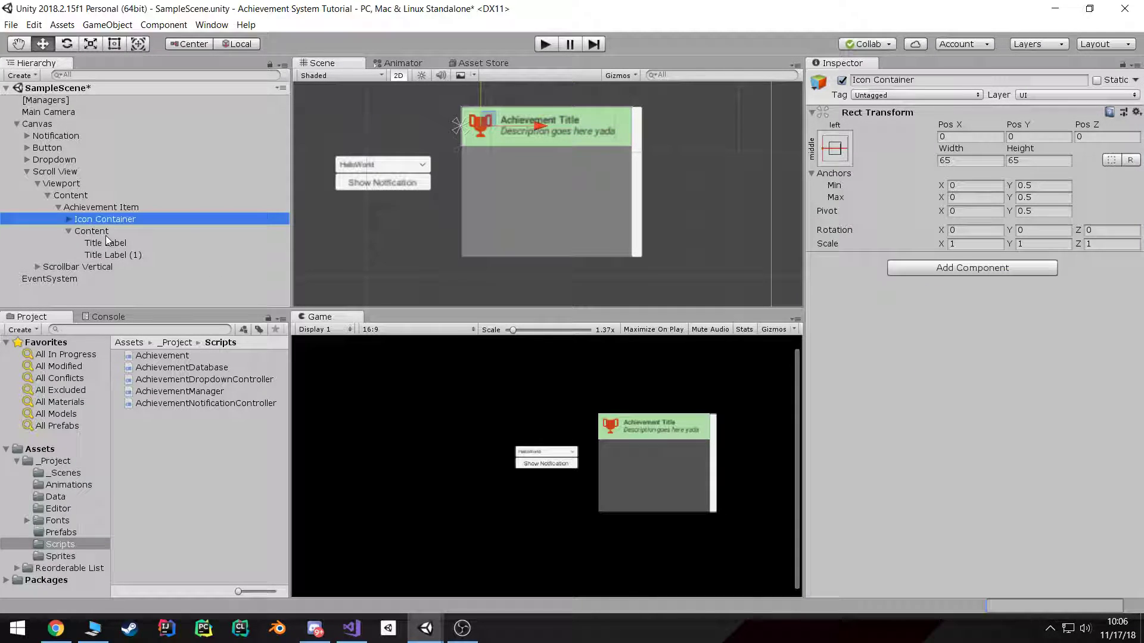
click(116, 254)
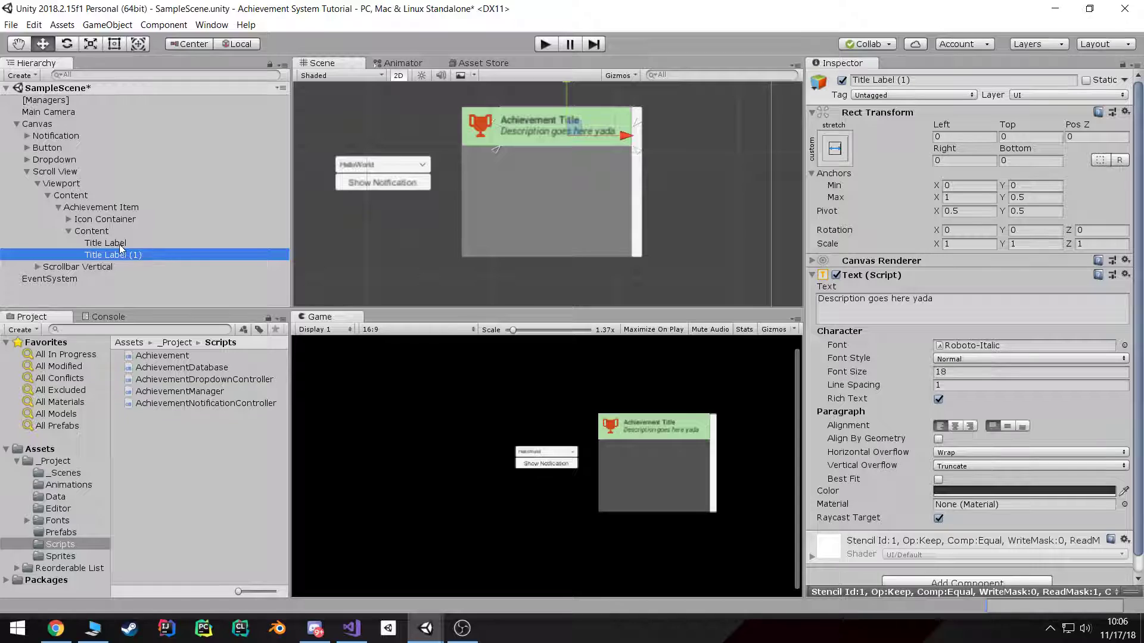
click(936, 79)
text(Description Label)
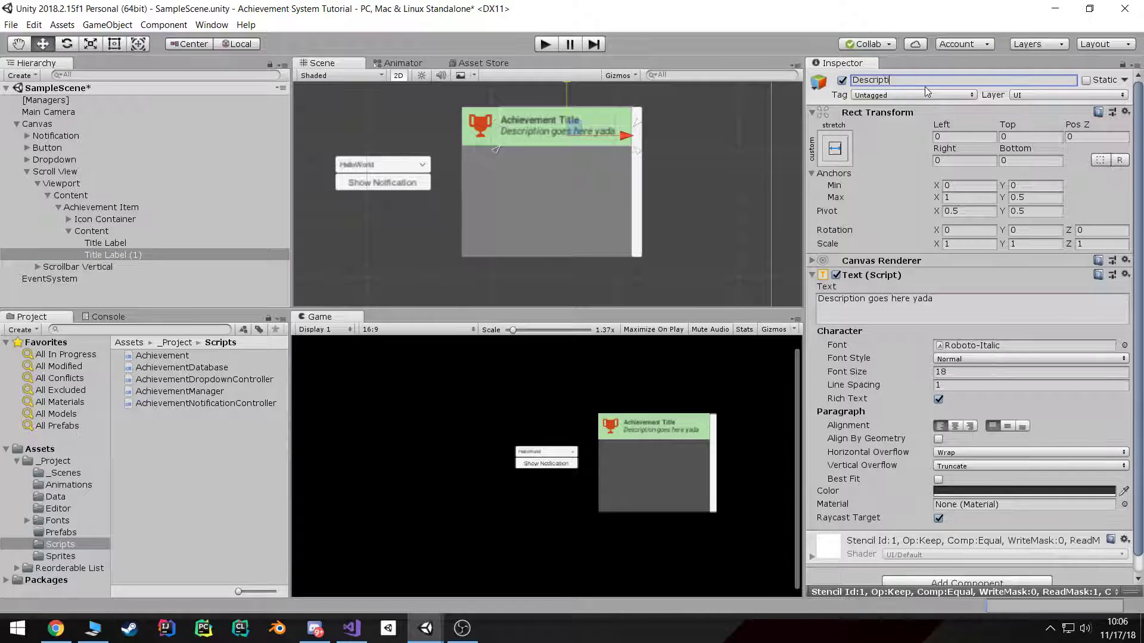
key(Return)
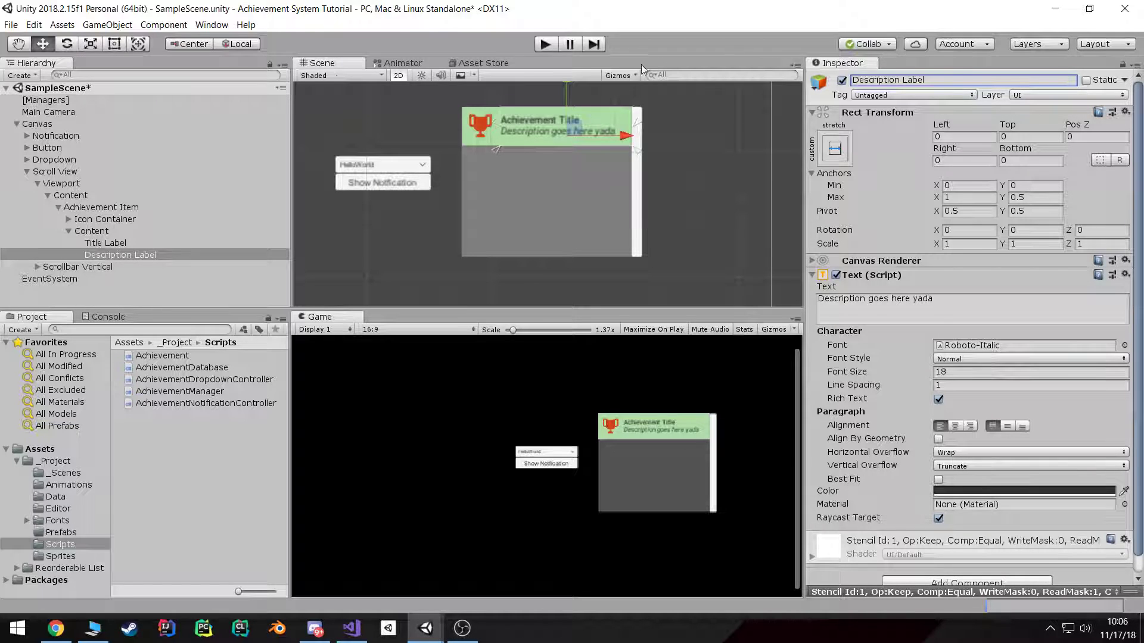
click(69, 232)
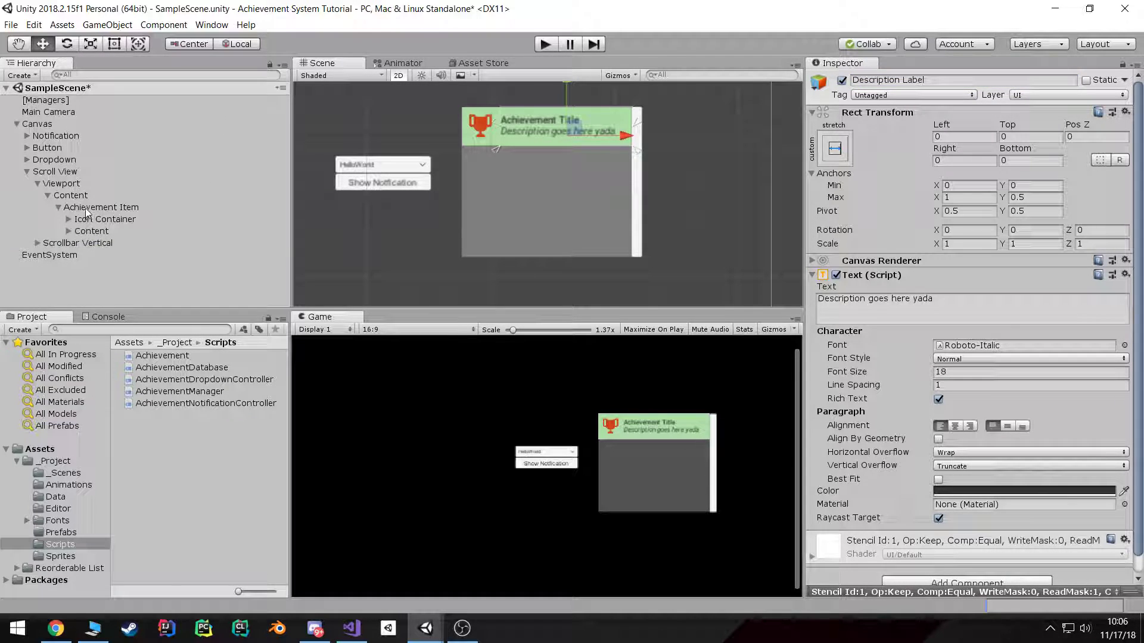
Save Achievement Item as a prefab in the Prefabs folder
click(89, 208)
click(62, 531)
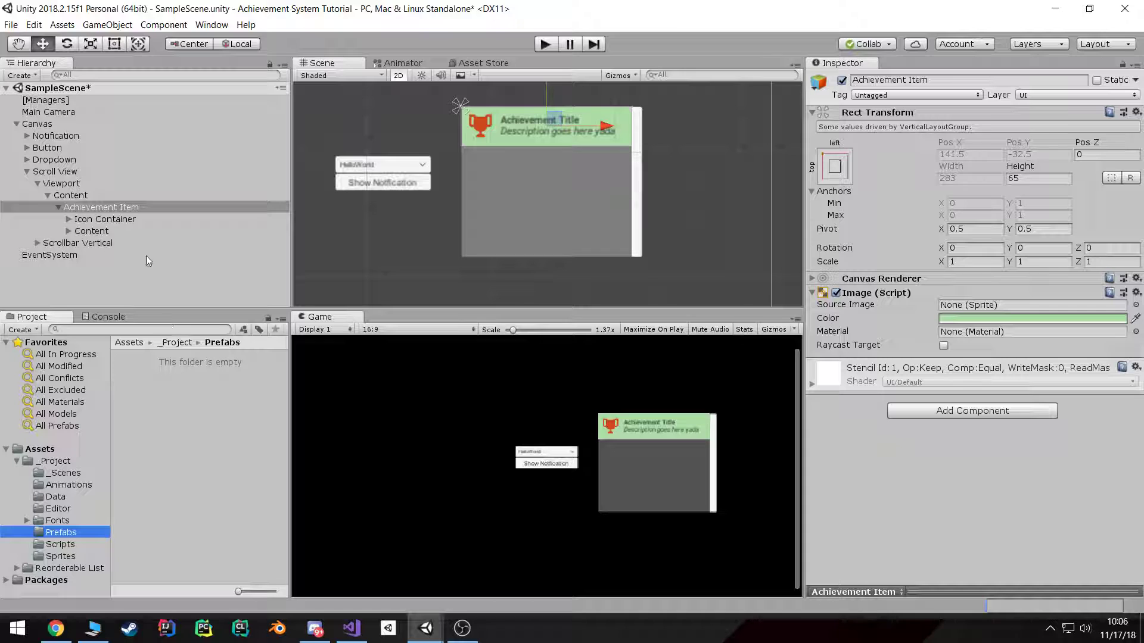
drag(95, 207, 199, 404)
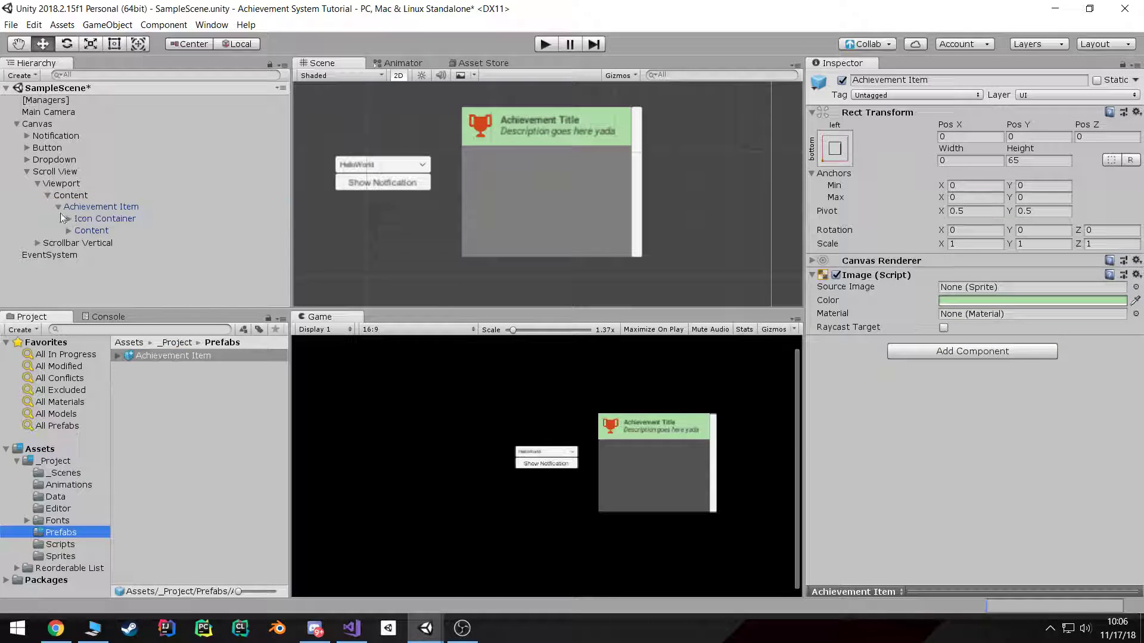
Duplicate Achievement Item several times and test scrolling the list in Play mode
key(ctrl+d)
key(ctrl+d)
key(ctrl+d)
key(ctrl+d)
key(ctrl+d)
key(ctrl+d)
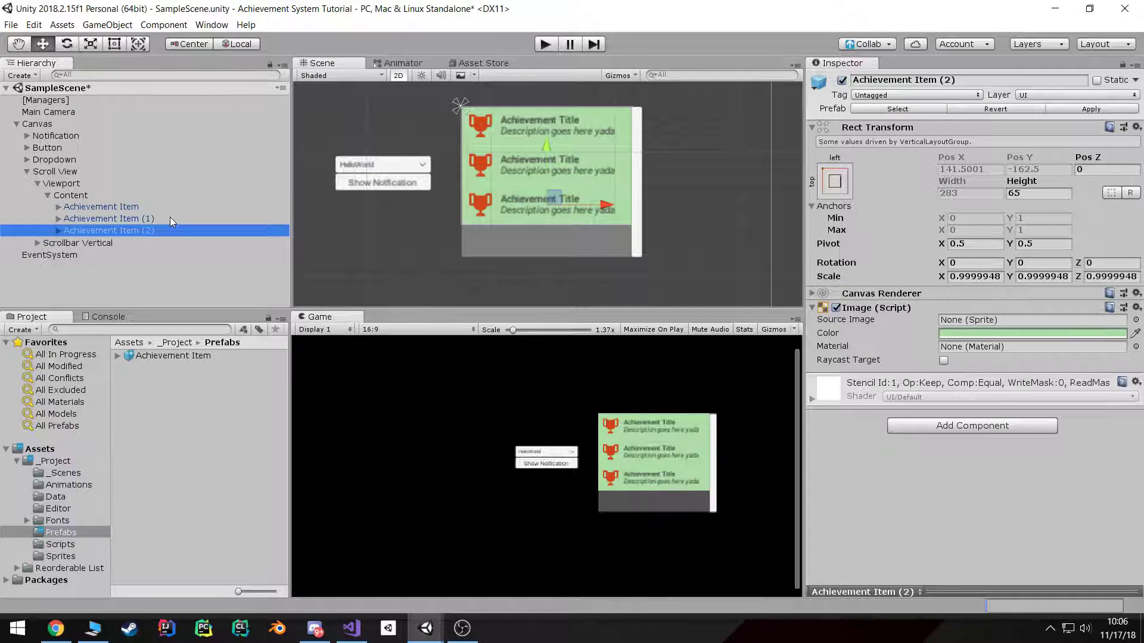
click(542, 45)
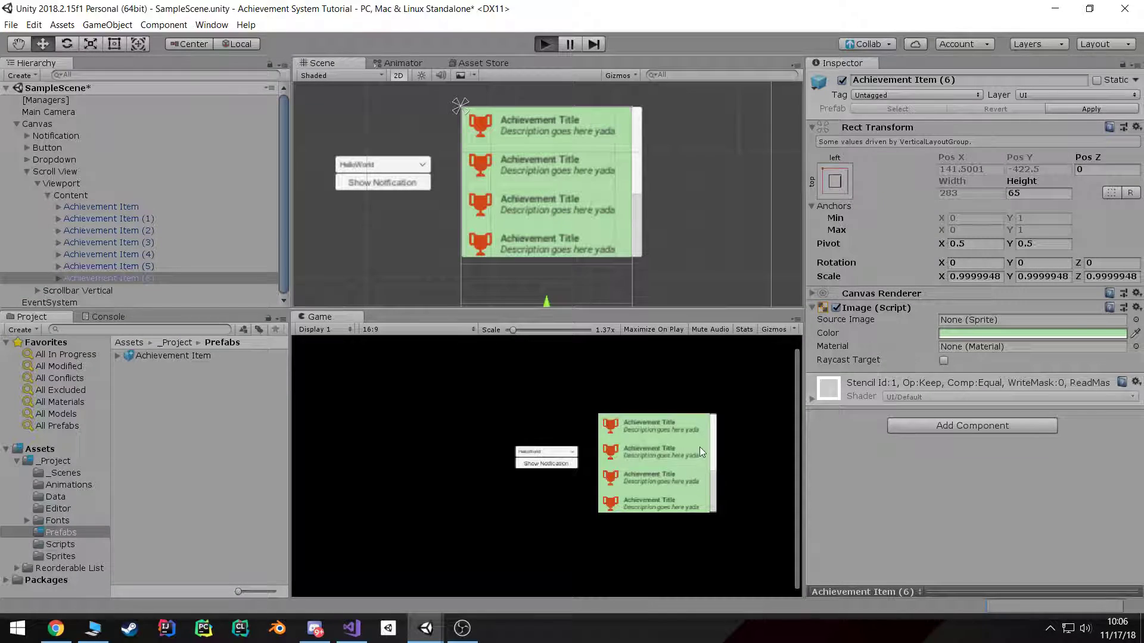
mouse_move(699, 480)
mouse_down()
mouse_move(702, 412)
mouse_move(689, 464)
mouse_up()
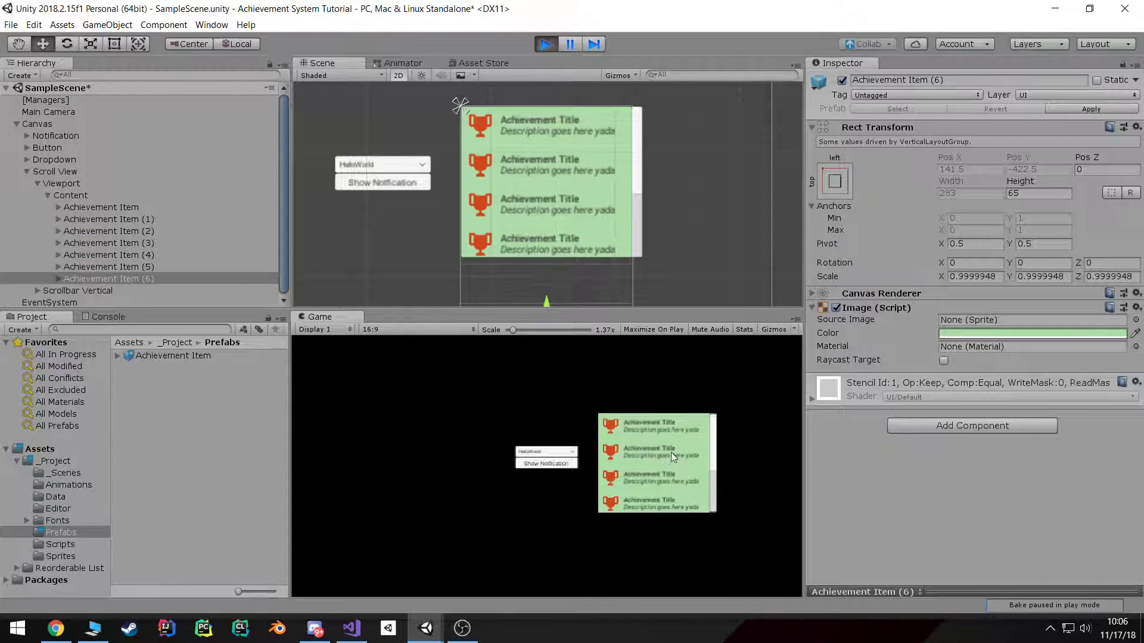
drag(703, 445, 682, 549)
drag(664, 420, 679, 563)
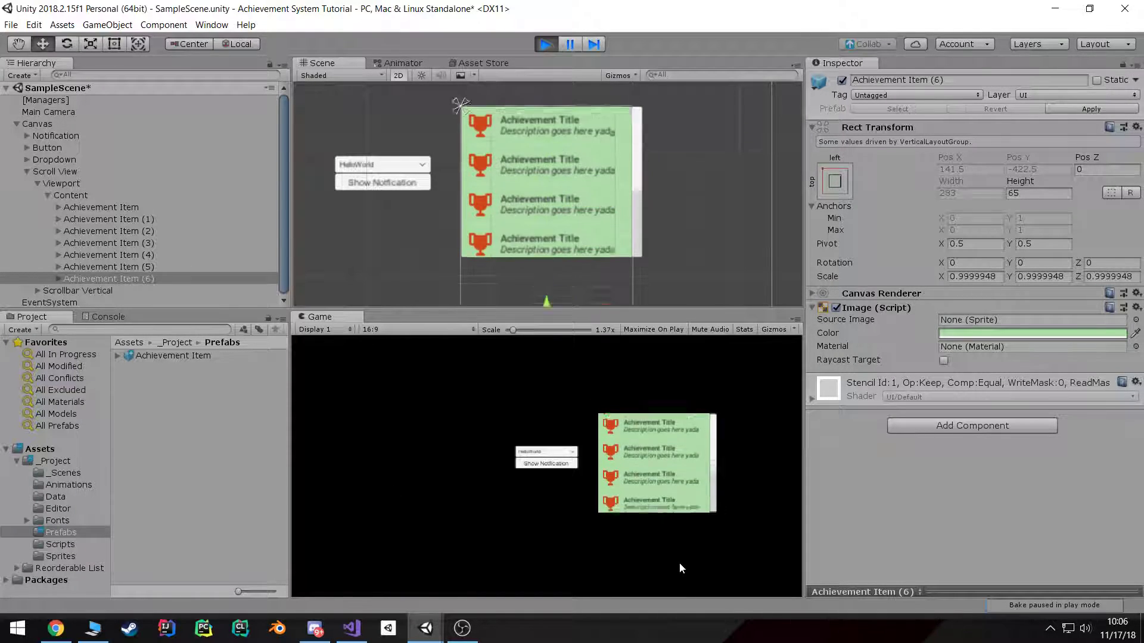
drag(670, 509, 645, 477)
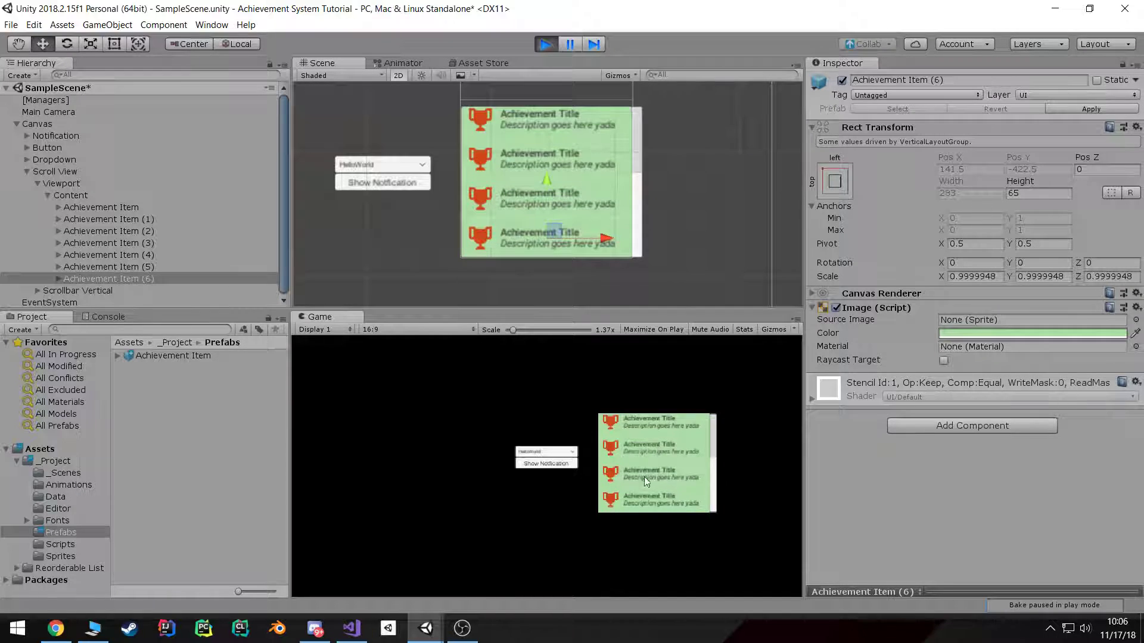
click(544, 45)
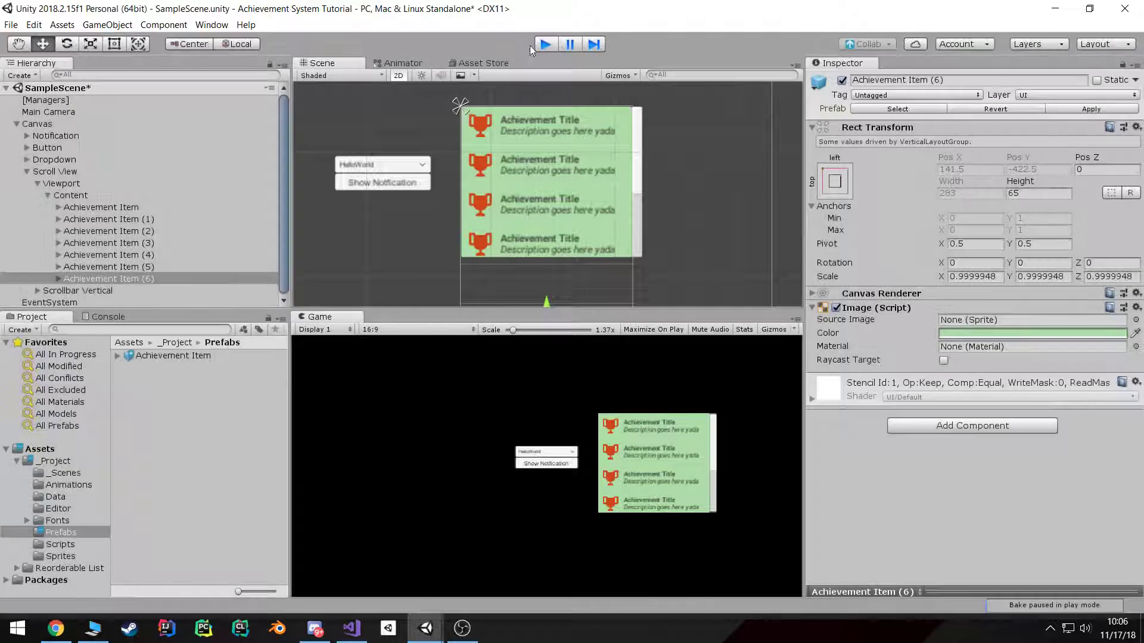
Delete all seven test Achievement Items from the Scroll View's Content
click(139, 204)
shift+click(151, 283)
key(Delete)
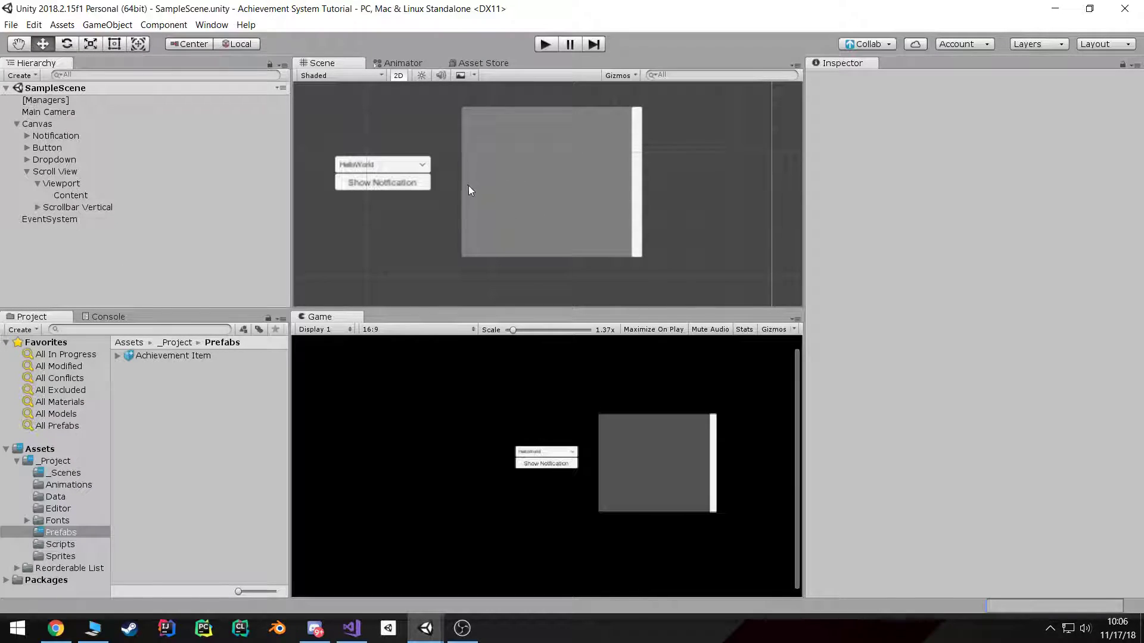
middle_drag(468, 191, 522, 189)
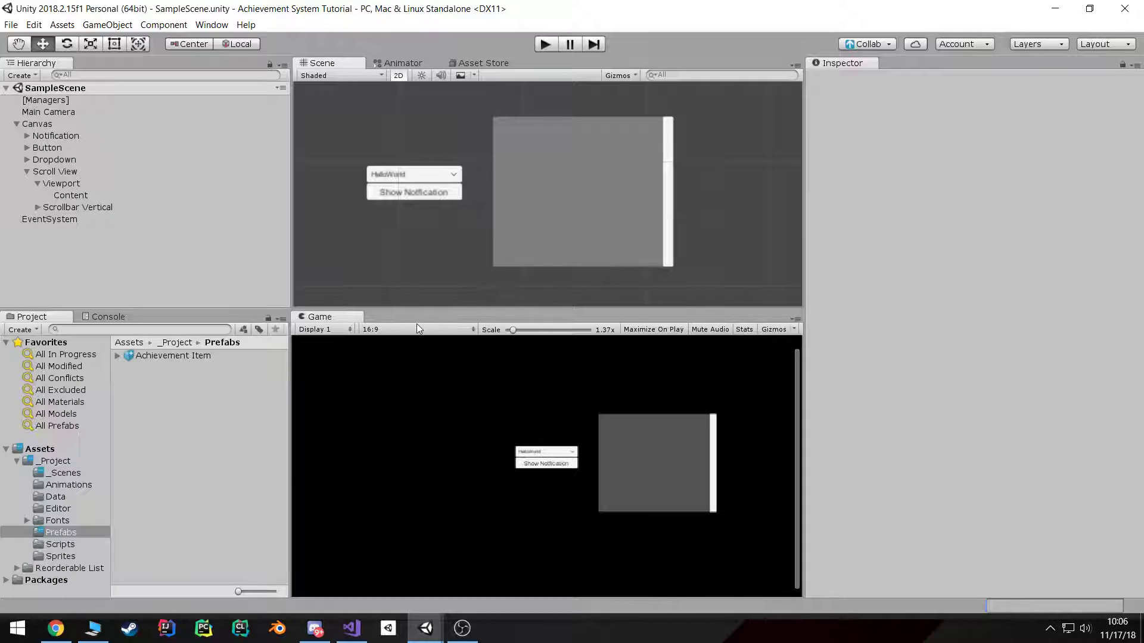
click(462, 626)
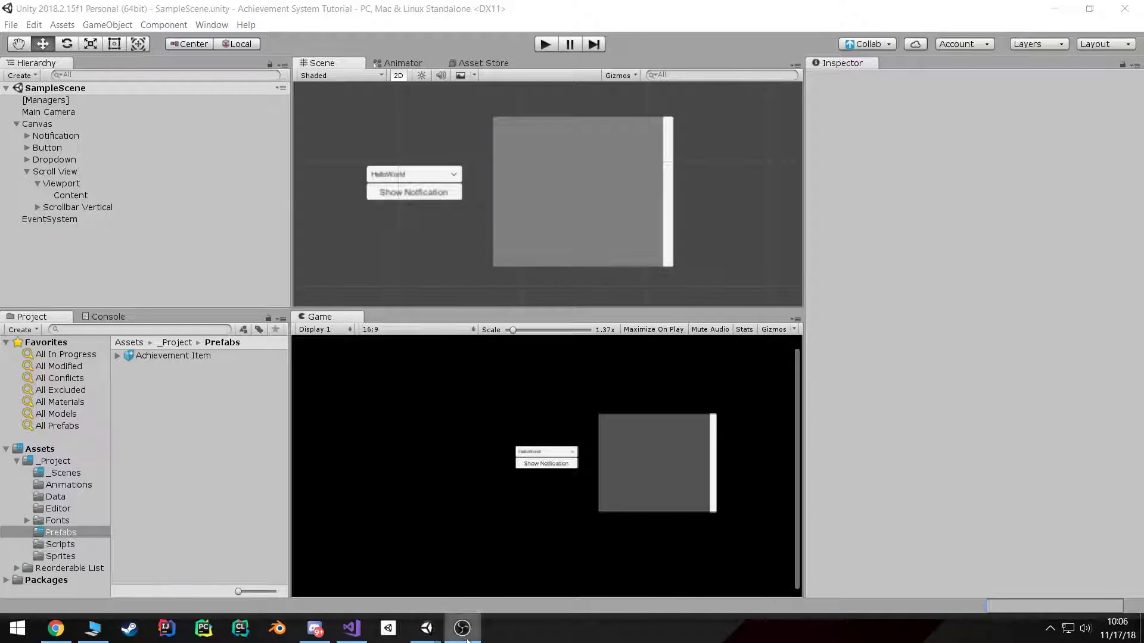